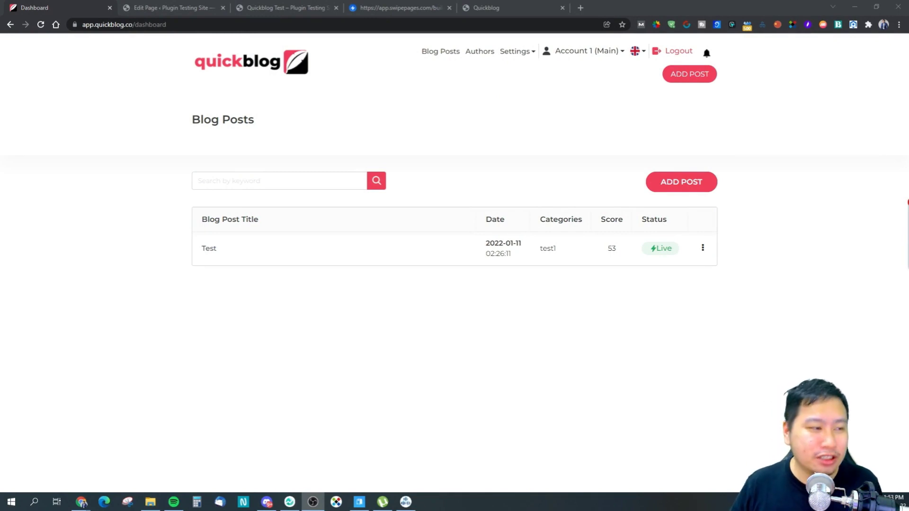
Copy the blog install script code from Quickblog's Blog Settings and bring up the Swipe Pages builder.
{"action": "left_click", "coordinate": [520, 52]}
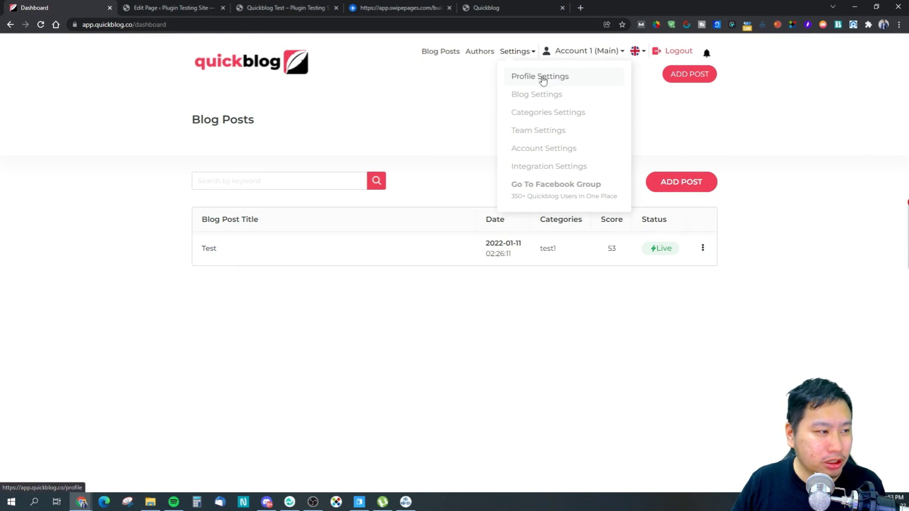
{"action": "left_click", "coordinate": [538, 90]}
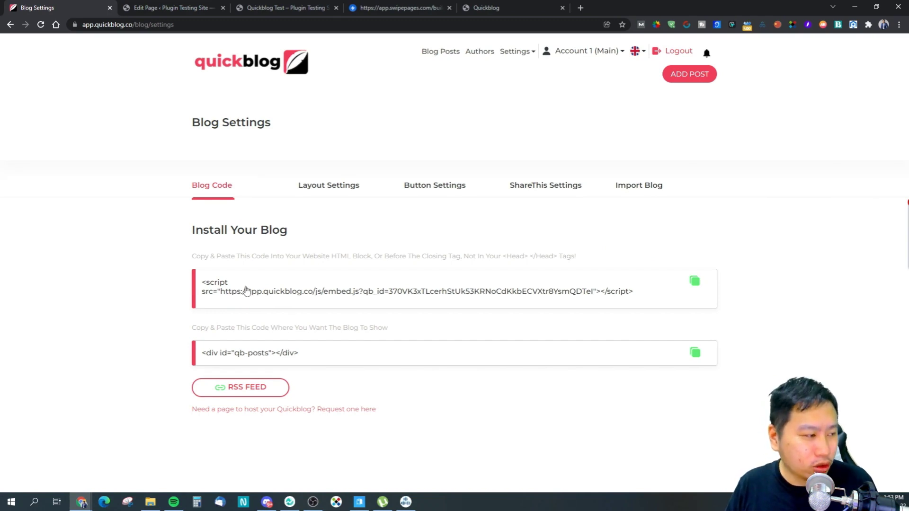
{"action": "left_click", "coordinate": [694, 282]}
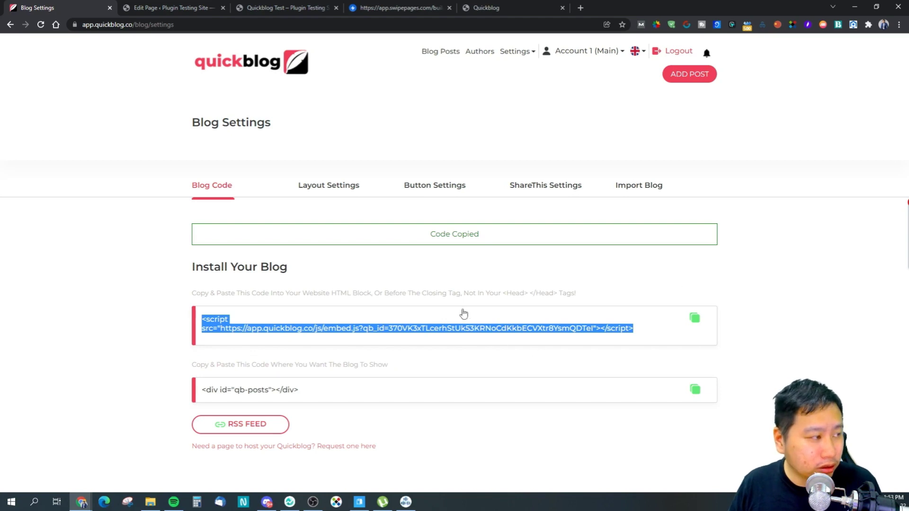
{"action": "left_click", "coordinate": [374, 8]}
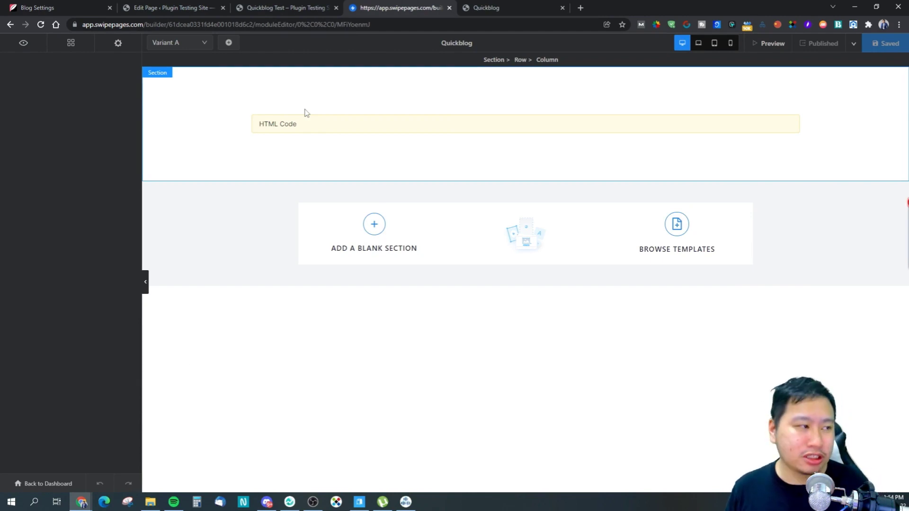
Open the HTML Code block's content editor and check its Quickblog embed script lines.
{"action": "left_click", "coordinate": [298, 125]}
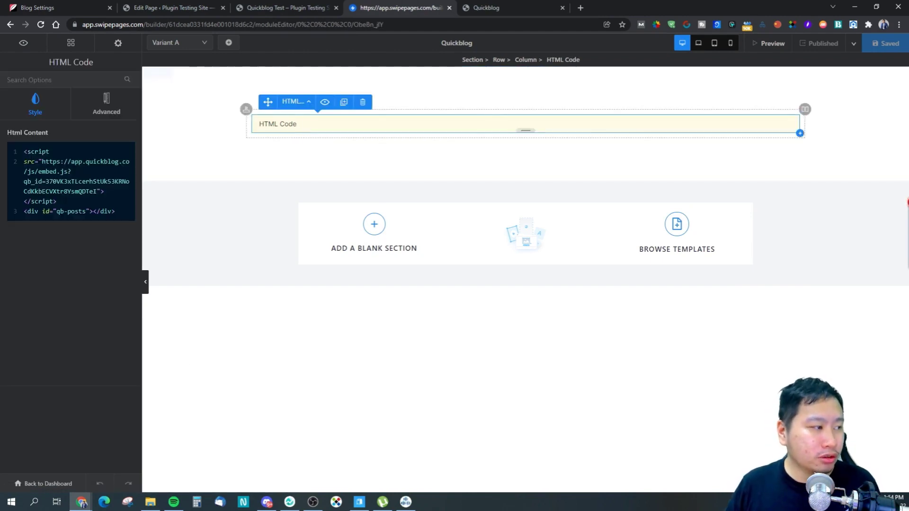
{"action": "left_click", "coordinate": [170, 142]}
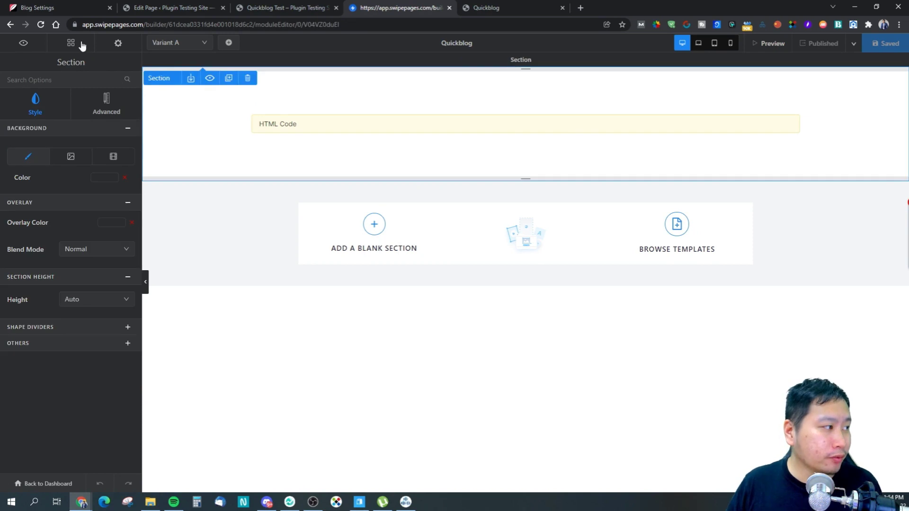
{"action": "left_click", "coordinate": [71, 42]}
{"action": "type", "text": "html"}
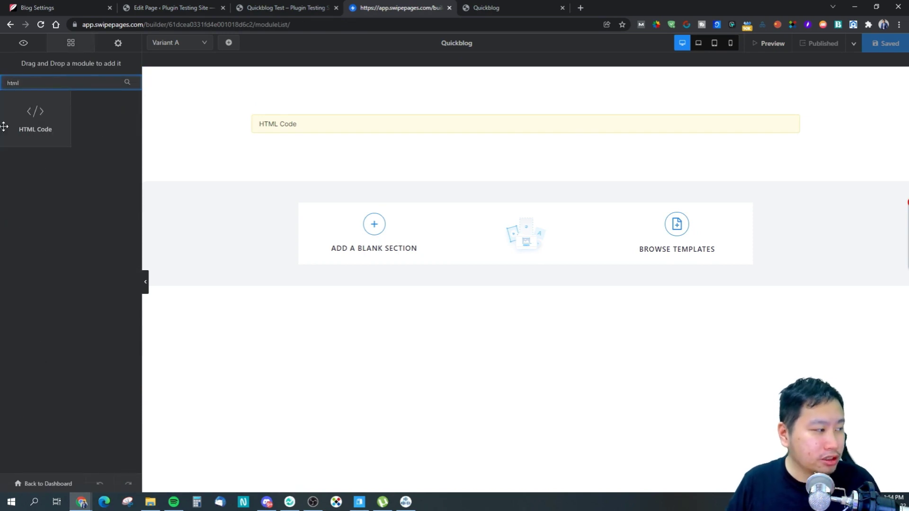
{"action": "left_click_drag", "start_coordinate": [19, 123], "coordinate": [99, 136]}
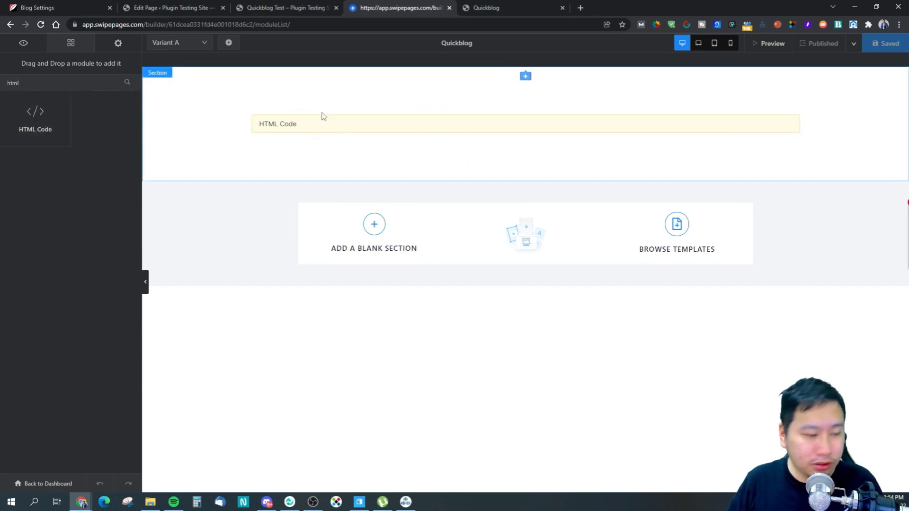
{"action": "left_click", "coordinate": [335, 152]}
{"action": "left_click", "coordinate": [349, 130]}
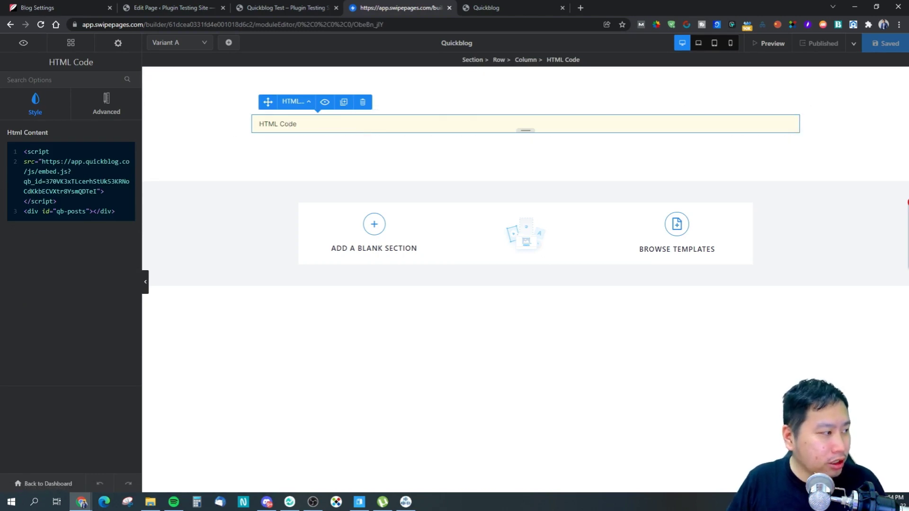
{"action": "mouse_move", "coordinate": [24, 152]}
{"action": "left_mouse_down"}
{"action": "mouse_move", "coordinate": [56, 202]}
{"action": "mouse_move", "coordinate": [24, 152]}
{"action": "left_mouse_up"}
{"action": "left_click", "coordinate": [56, 201]}
{"action": "left_click", "coordinate": [74, 188]}
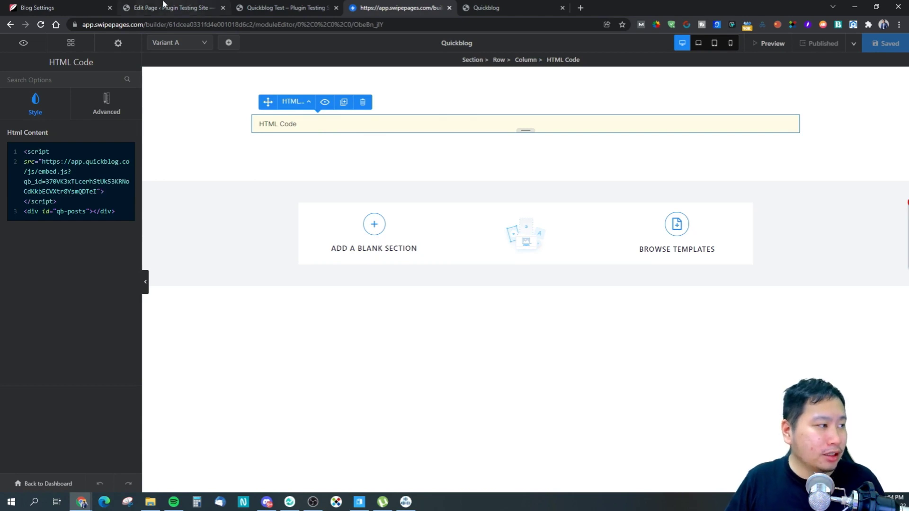
Copy the qb-posts div code into the HTML Code block, then view the published page.
{"action": "left_click", "coordinate": [55, 6]}
{"action": "left_click", "coordinate": [695, 354]}
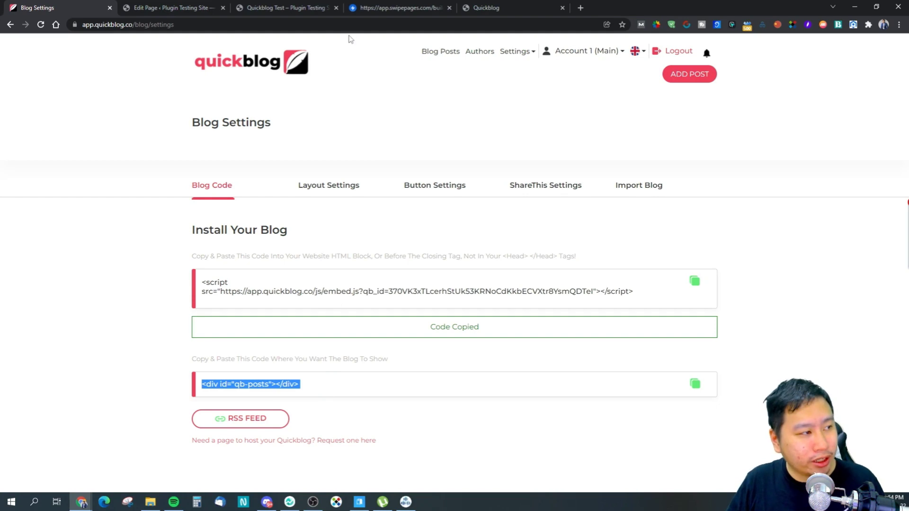
{"action": "left_click", "coordinate": [402, 7]}
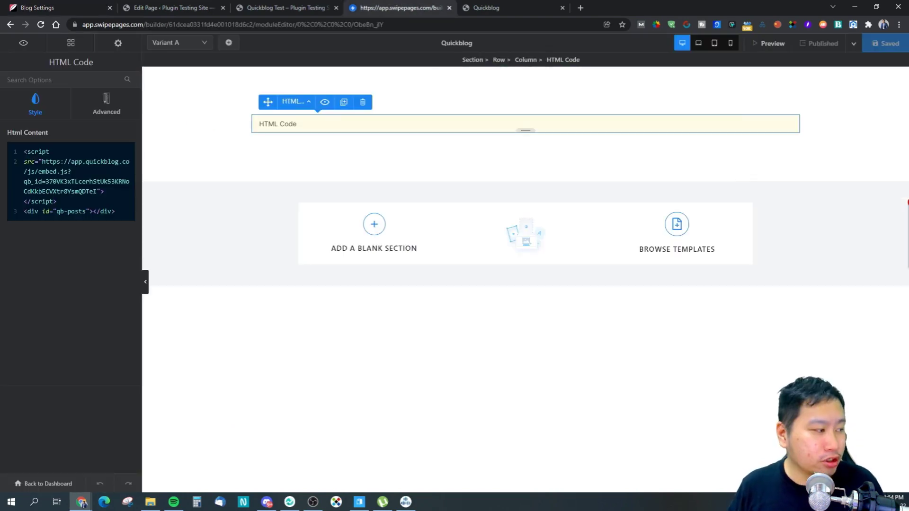
{"action": "left_click_drag", "start_coordinate": [23, 211], "coordinate": [118, 211]}
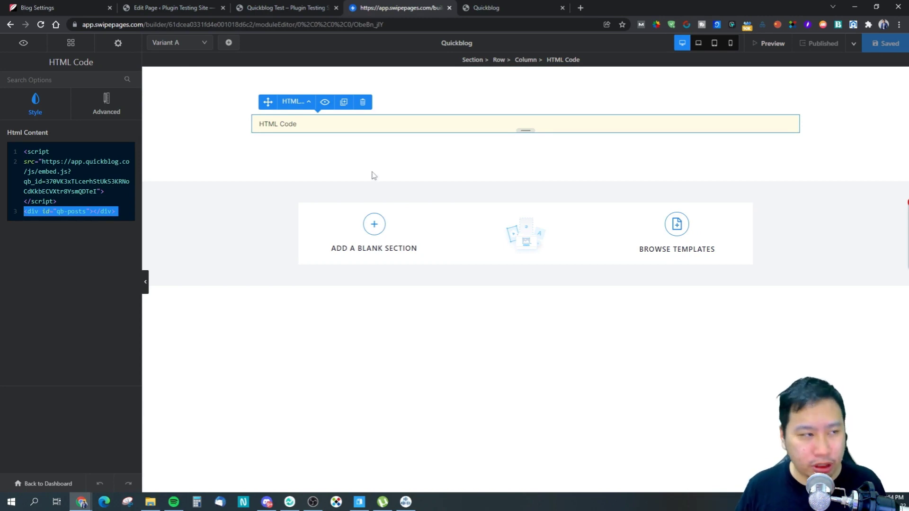
{"action": "left_click", "coordinate": [478, 8]}
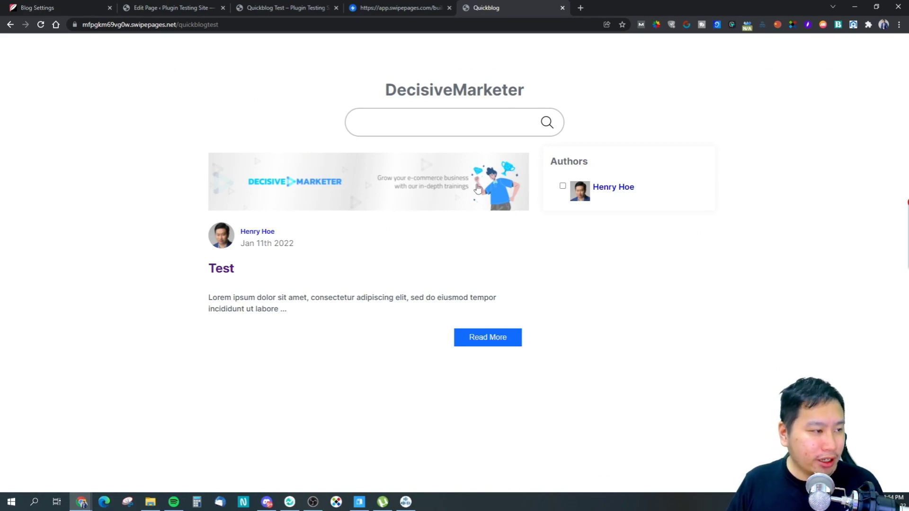
Try the published blog's search box, then bring up the WordPress editor for the Quickblog Test page.
{"action": "left_click", "coordinate": [432, 117]}
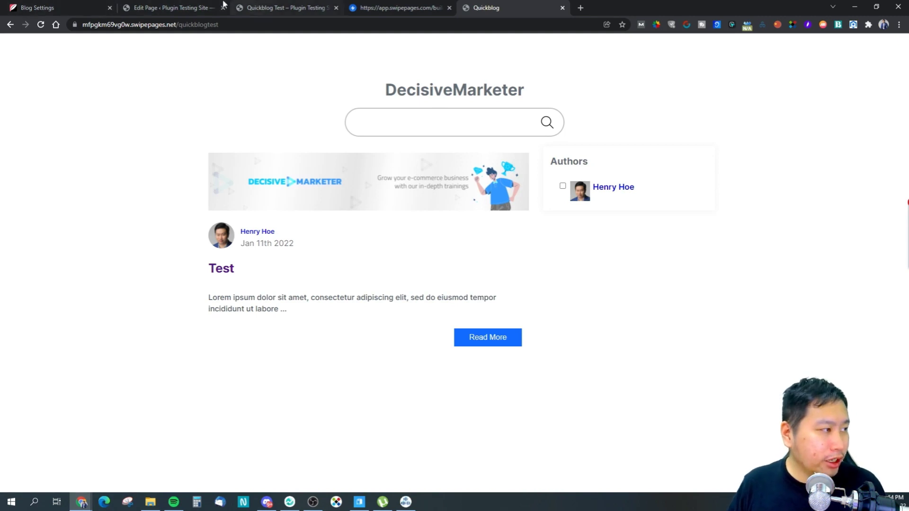
{"action": "left_click", "coordinate": [173, 7]}
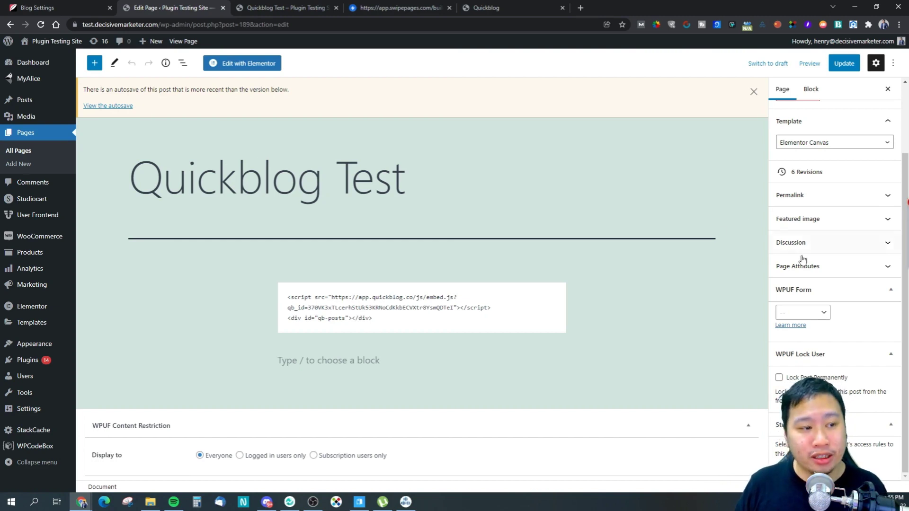
Confirm the Quickblog Test page template stays set to Elementor Canvas.
{"action": "scroll", "coordinate": [805, 256], "scroll_direction": "up", "scroll_amount": 2}
{"action": "left_click", "coordinate": [811, 229]}
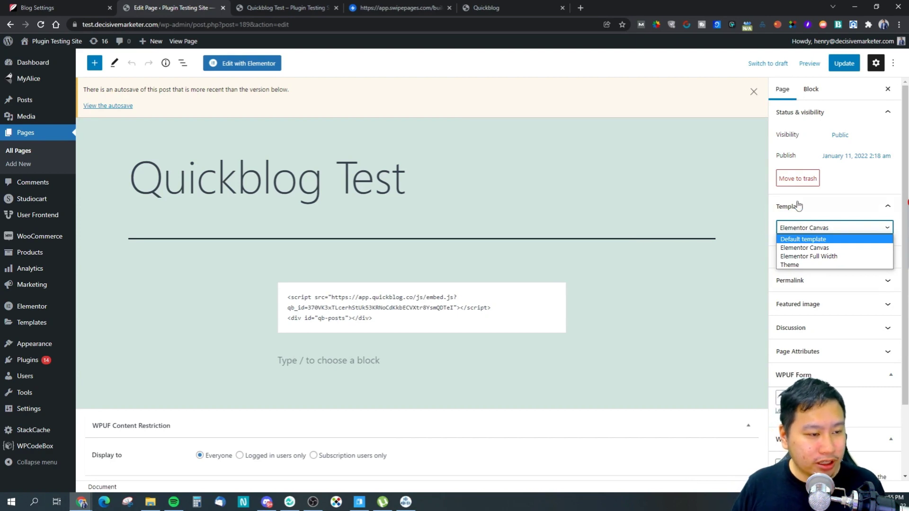
{"action": "left_click", "coordinate": [813, 194]}
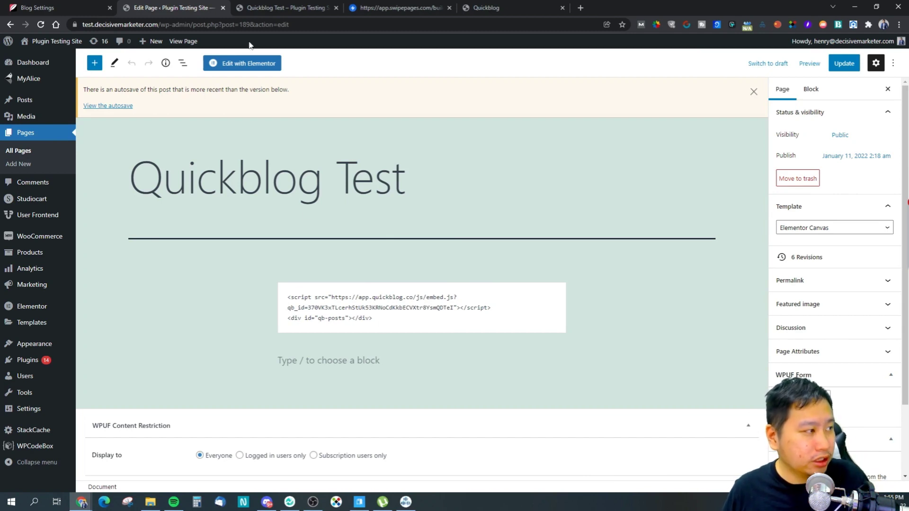
View the live Quickblog Test page, then return to Quickblog's Blog Settings.
{"action": "left_click", "coordinate": [264, 6]}
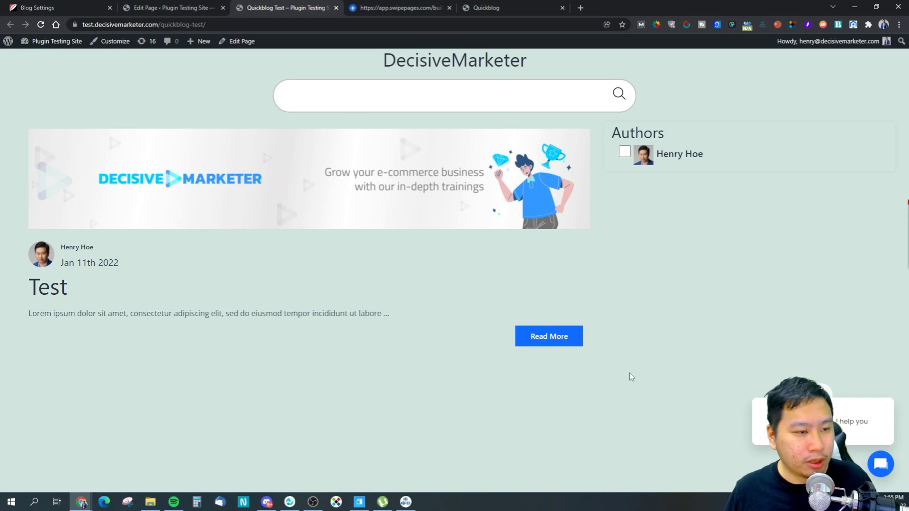
{"action": "left_click", "coordinate": [385, 6]}
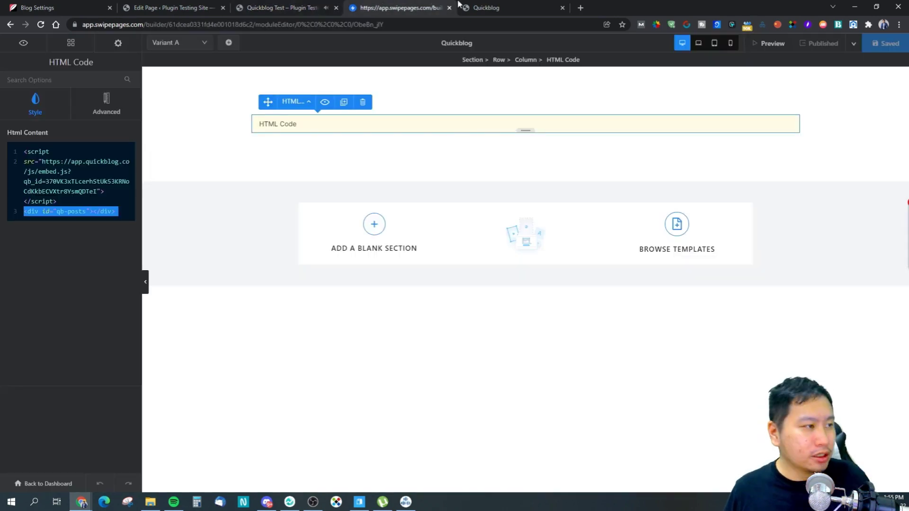
{"action": "left_click", "coordinate": [279, 7]}
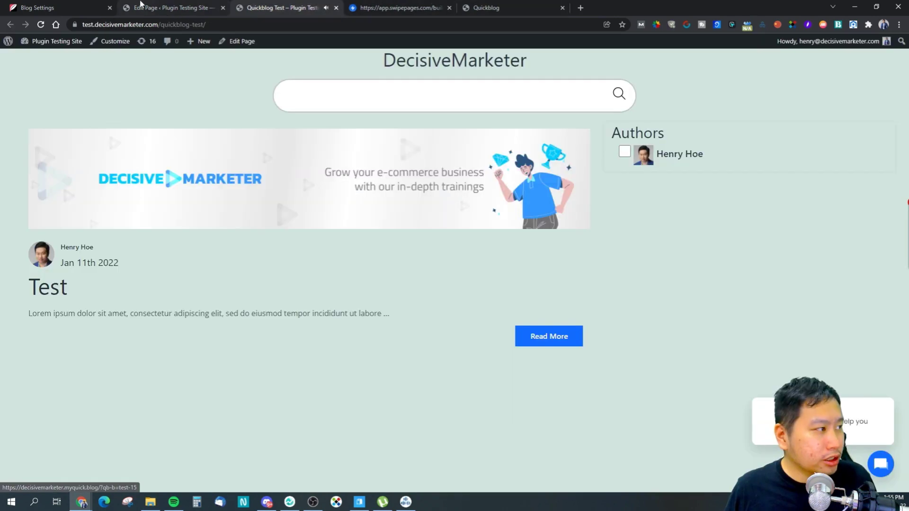
{"action": "key", "text": "ctrl+1"}
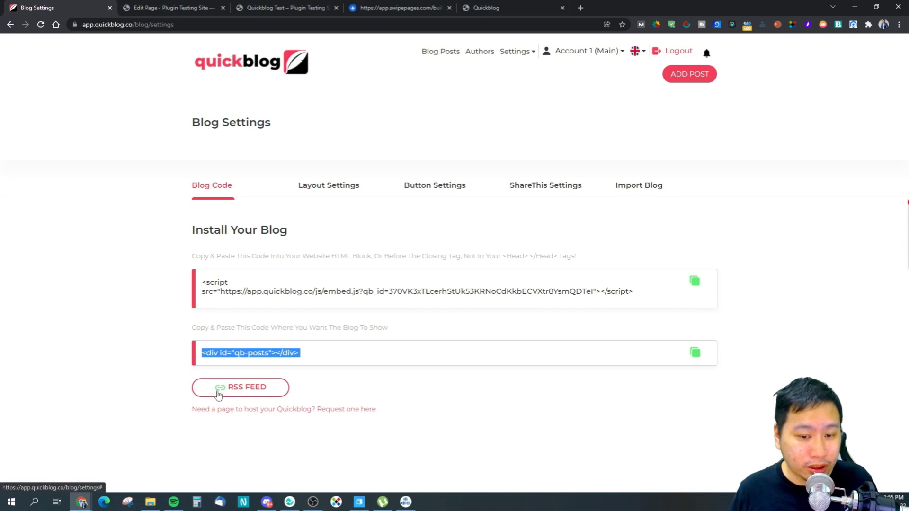
{"action": "right_click", "coordinate": [251, 409]}
{"action": "left_click", "coordinate": [284, 277]}
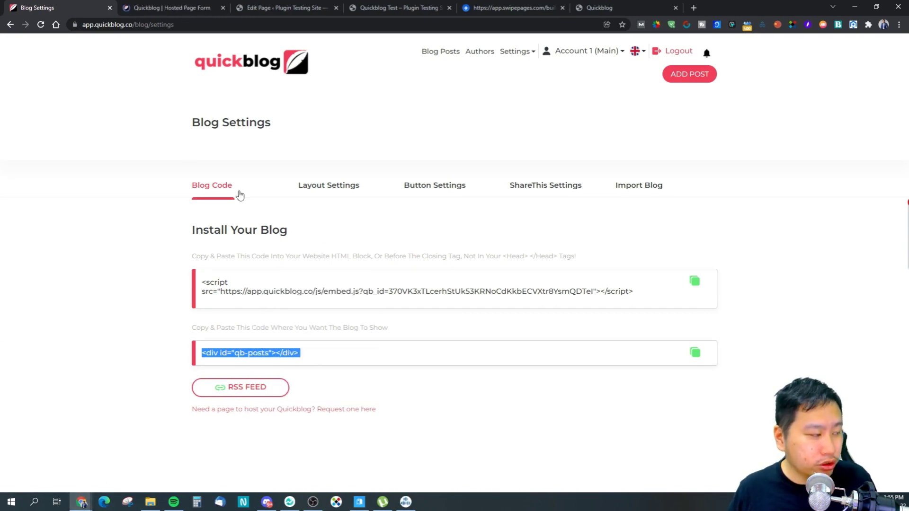
{"action": "left_click", "coordinate": [176, 6]}
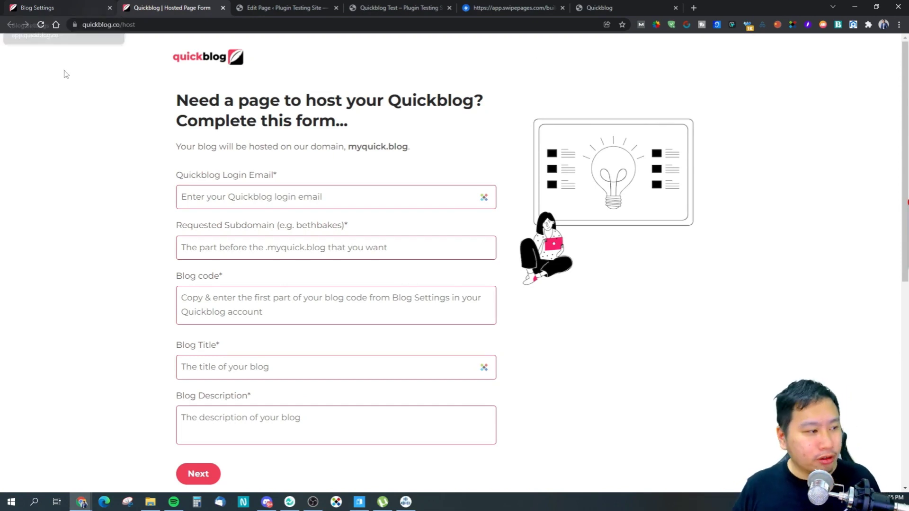
{"action": "left_click", "coordinate": [258, 194]}
{"action": "left_click", "coordinate": [255, 148]}
{"action": "left_click", "coordinate": [223, 8]}
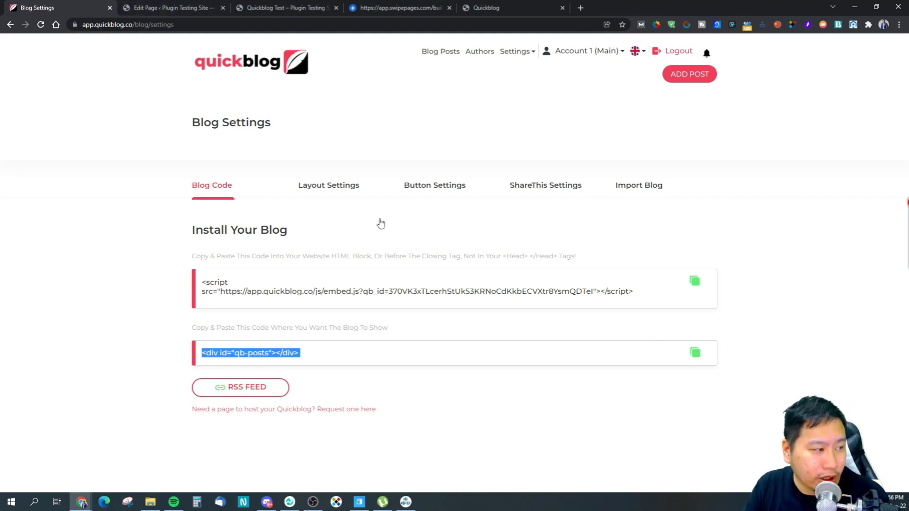
Open the blog's Layout Settings and expand the Additional Settings options.
{"action": "left_click", "coordinate": [334, 186]}
{"action": "scroll", "coordinate": [376, 284], "scroll_direction": "down", "scroll_amount": 3}
{"action": "scroll", "coordinate": [351, 274], "scroll_direction": "up", "scroll_amount": 2}
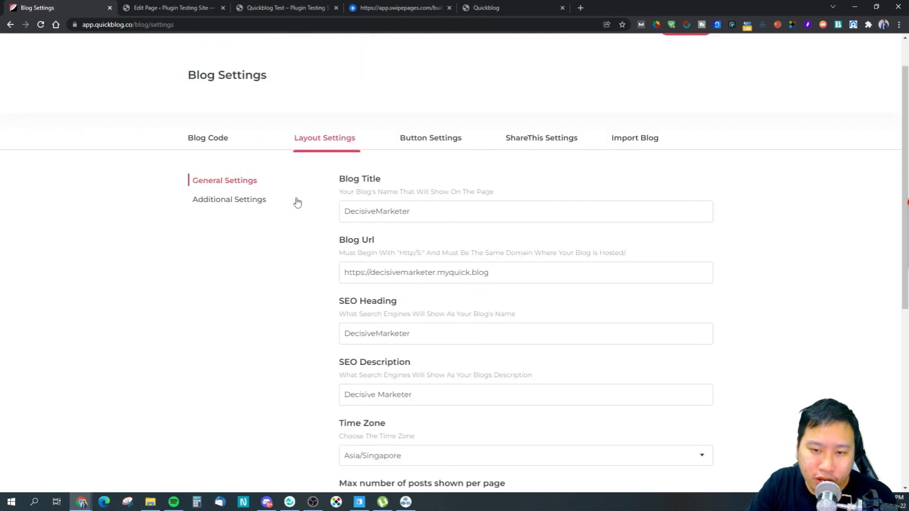
{"action": "scroll", "coordinate": [310, 206], "scroll_direction": "down", "scroll_amount": 3}
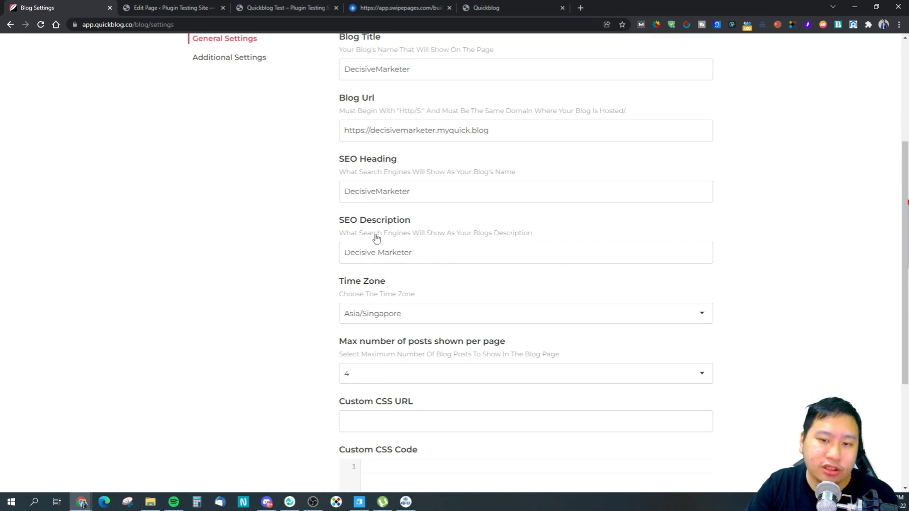
{"action": "scroll", "coordinate": [407, 277], "scroll_direction": "down", "scroll_amount": 2}
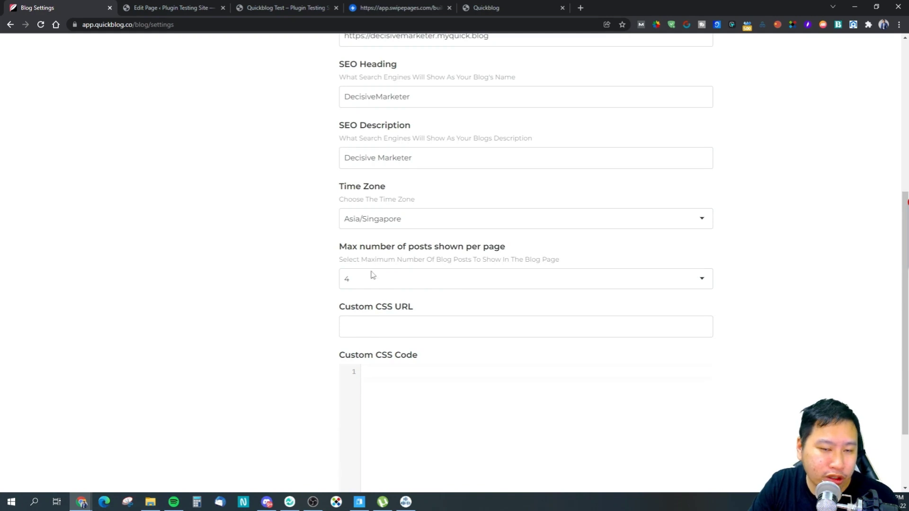
{"action": "scroll", "coordinate": [353, 293], "scroll_direction": "down", "scroll_amount": 2}
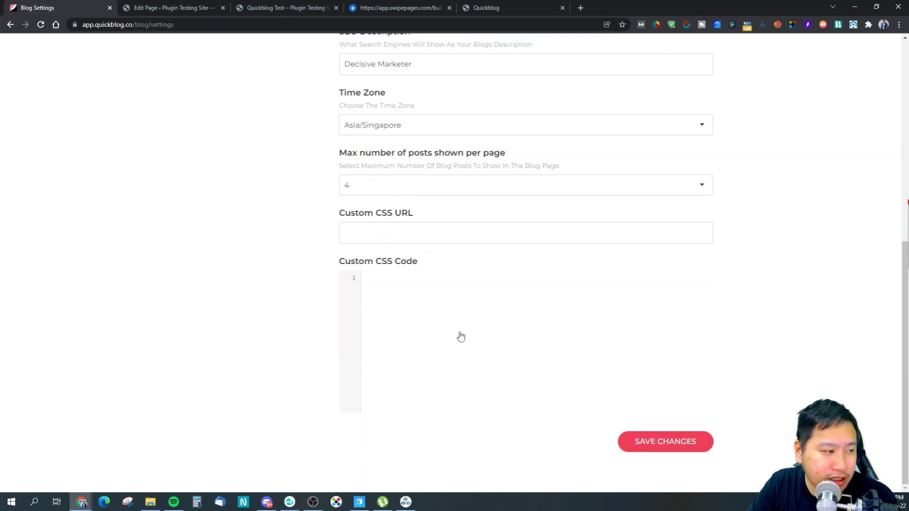
{"action": "scroll", "coordinate": [374, 261], "scroll_direction": "up", "scroll_amount": 10}
{"action": "left_click", "coordinate": [249, 245]}
{"action": "scroll", "coordinate": [438, 293], "scroll_direction": "down", "scroll_amount": 1}
{"action": "scroll", "coordinate": [438, 293], "scroll_direction": "down", "scroll_amount": 1}
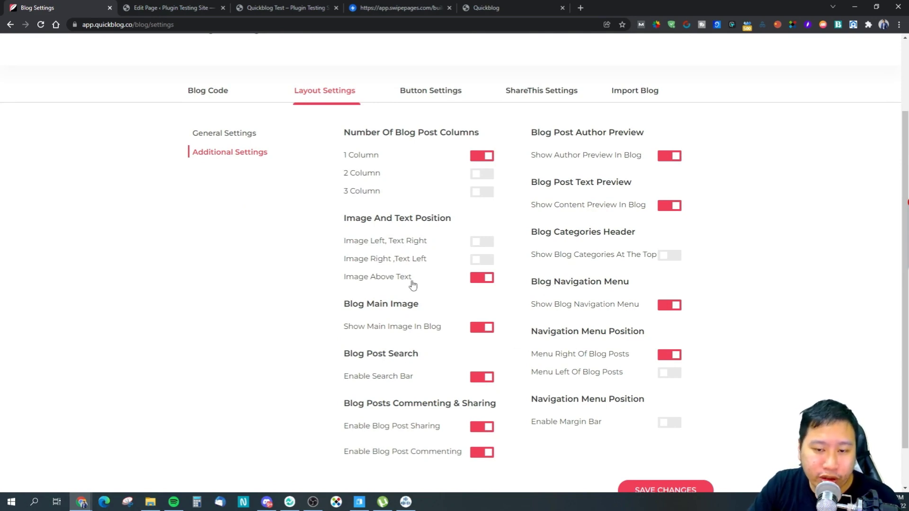
{"action": "scroll", "coordinate": [438, 327], "scroll_direction": "down", "scroll_amount": 1}
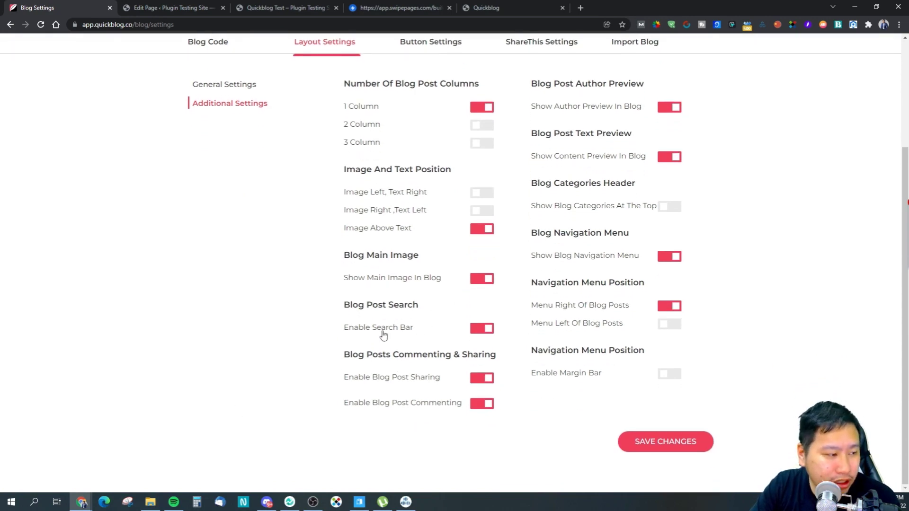
Disable the search bar, save, and reload the live blog to see the change.
{"action": "left_click", "coordinate": [483, 329]}
{"action": "left_click", "coordinate": [663, 441]}
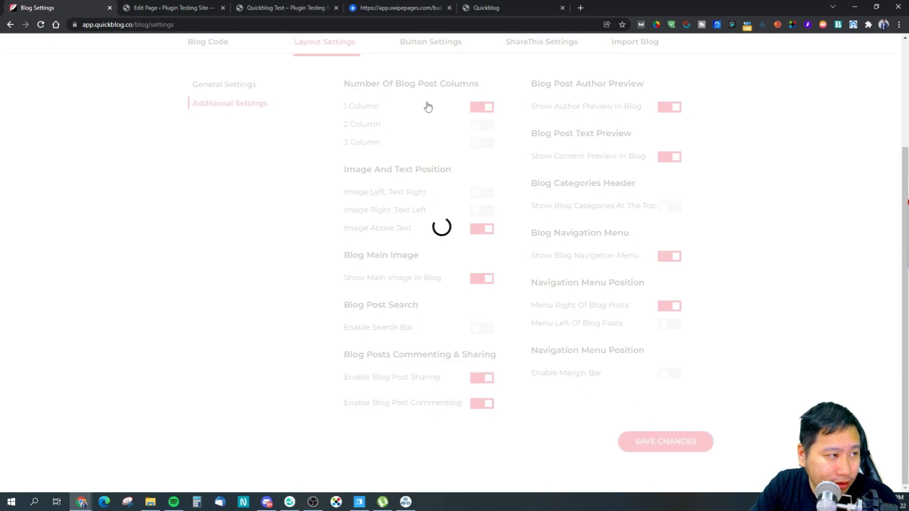
{"action": "key", "text": "ctrl+5"}
{"action": "left_click", "coordinate": [40, 25]}
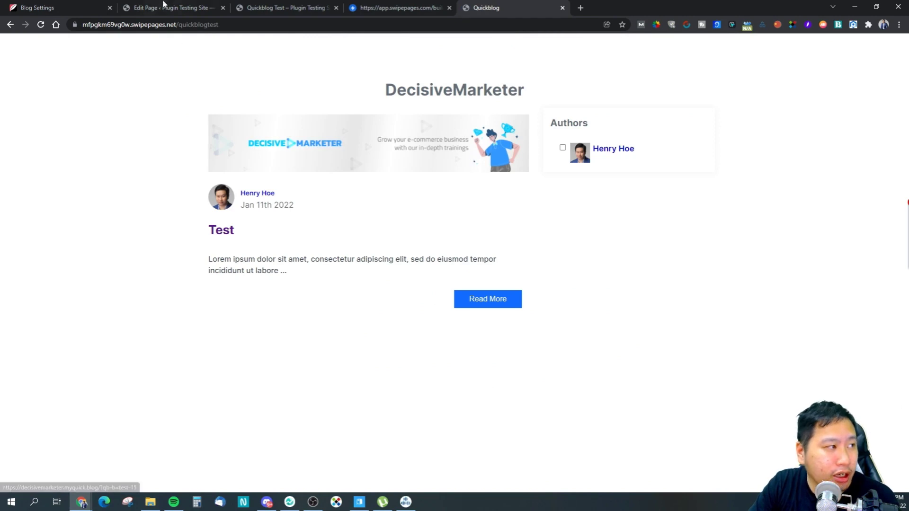
{"action": "left_click", "coordinate": [163, 5]}
{"action": "key", "text": "ctrl+1"}
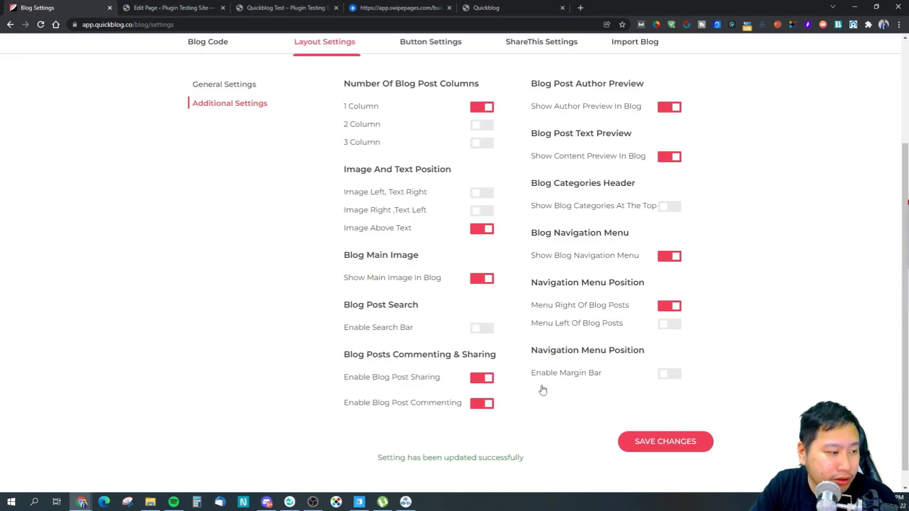
Re-enable the search bar and switch on Enable Margin Bar, saving each change.
{"action": "left_click", "coordinate": [487, 328]}
{"action": "left_click", "coordinate": [661, 441]}
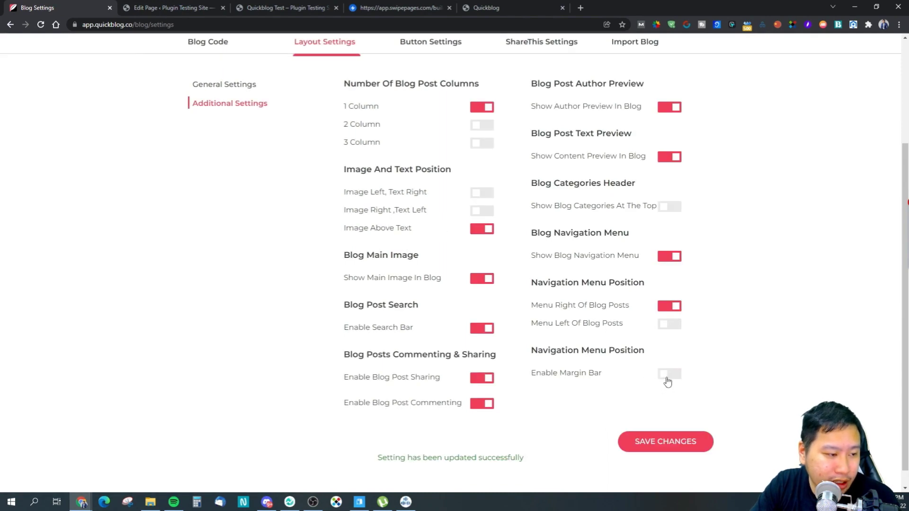
{"action": "left_click", "coordinate": [668, 375]}
{"action": "left_click", "coordinate": [665, 441]}
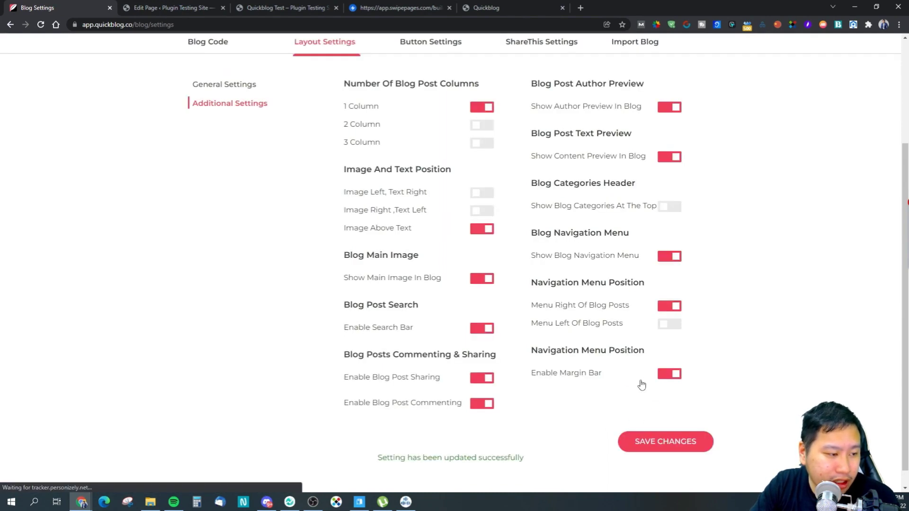
Reload the live blog to check the search bar and margin bar changes.
{"action": "left_click", "coordinate": [525, 6]}
{"action": "left_click", "coordinate": [41, 25]}
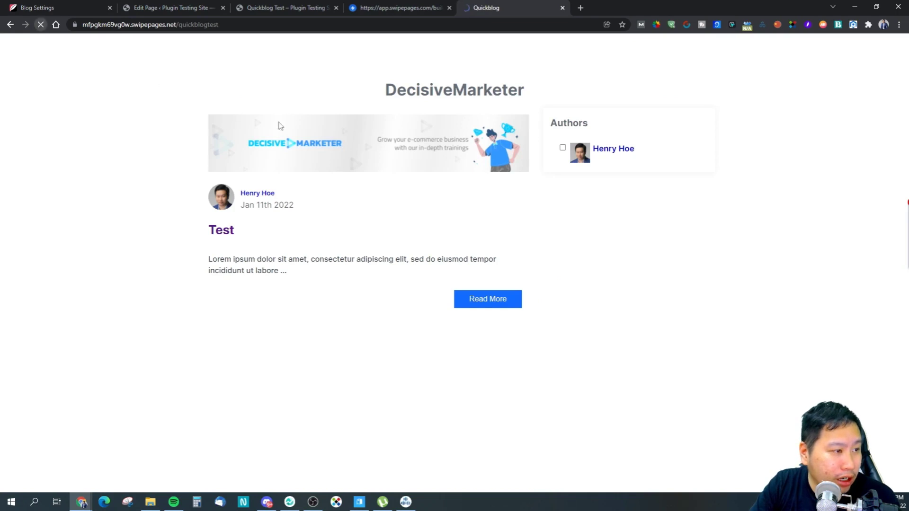
{"action": "left_click", "coordinate": [128, 7]}
{"action": "left_click", "coordinate": [83, 7]}
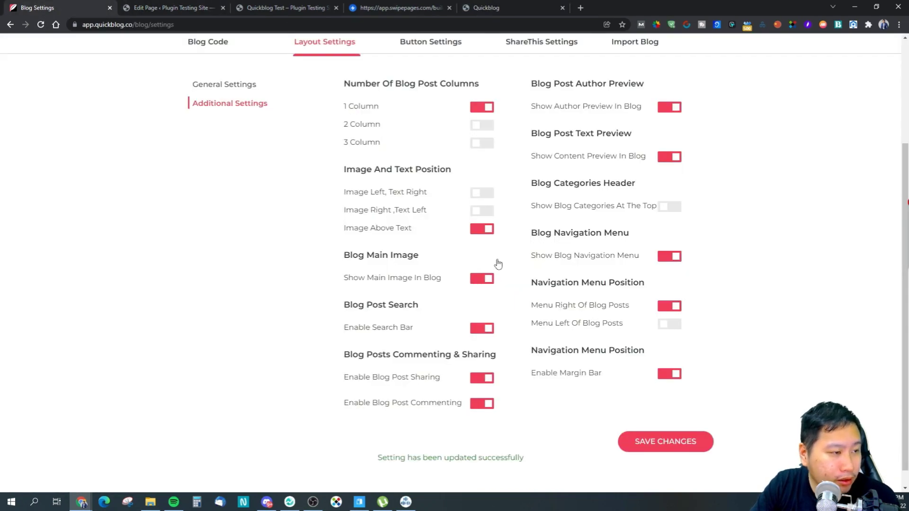
{"action": "scroll", "coordinate": [499, 259], "scroll_direction": "up", "scroll_amount": 2}
Open Button Settings and compare with the Read More button on the live blog.
{"action": "left_click", "coordinate": [438, 190]}
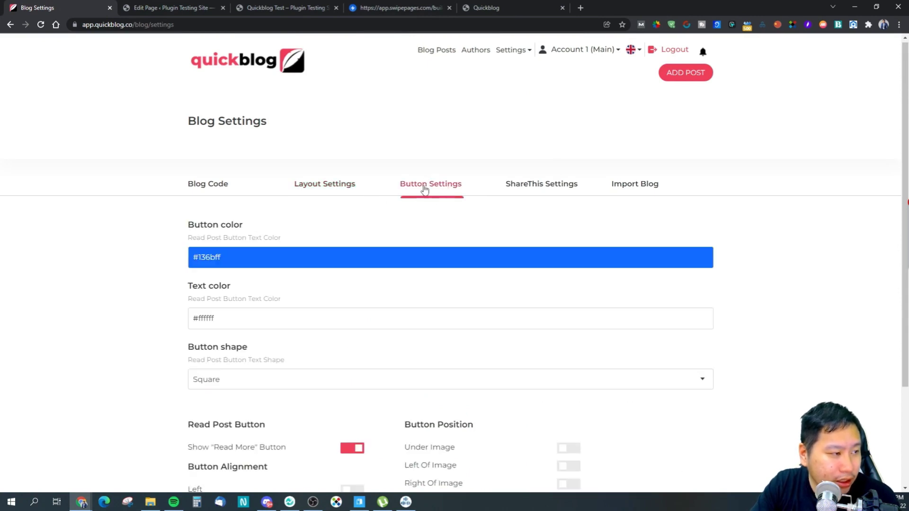
{"action": "scroll", "coordinate": [292, 256], "scroll_direction": "down", "scroll_amount": 3}
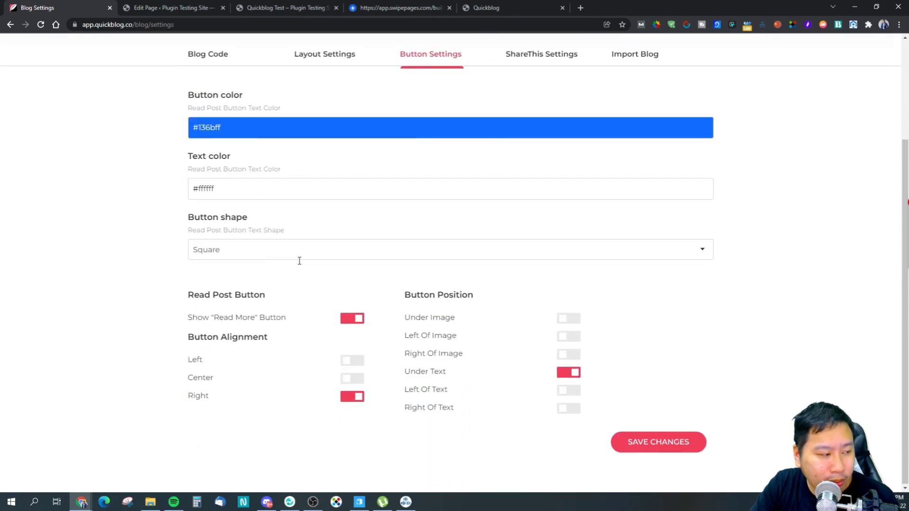
{"action": "key", "text": "ctrl+9"}
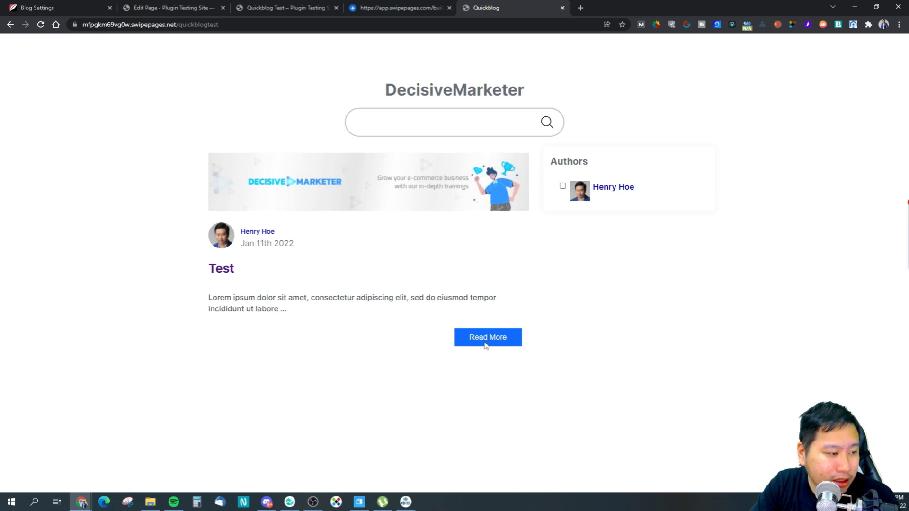
{"action": "left_click_drag", "start_coordinate": [485, 346], "coordinate": [345, 316]}
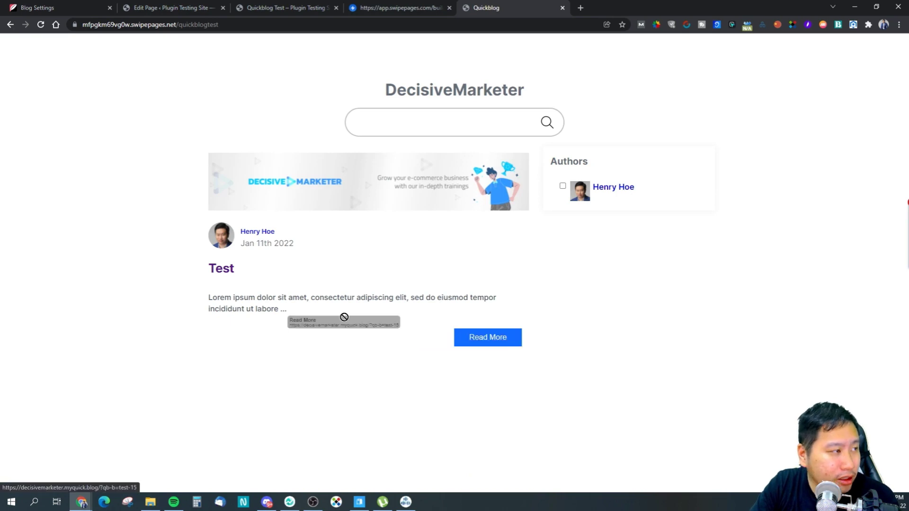
{"action": "left_click_drag", "start_coordinate": [344, 317], "coordinate": [233, 162]}
{"action": "key", "text": "ctrl+1"}
{"action": "scroll", "coordinate": [219, 172], "scroll_direction": "up", "scroll_amount": 2}
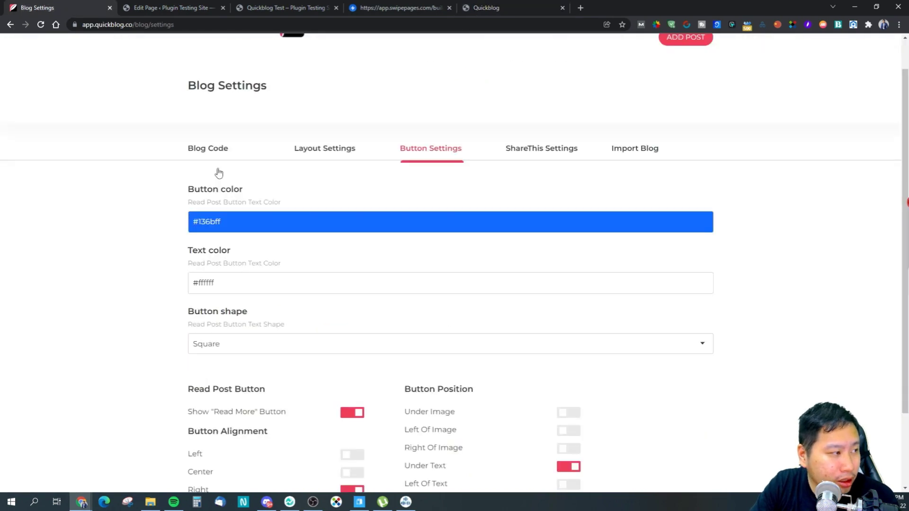
{"action": "scroll", "coordinate": [219, 172], "scroll_direction": "down", "scroll_amount": 1}
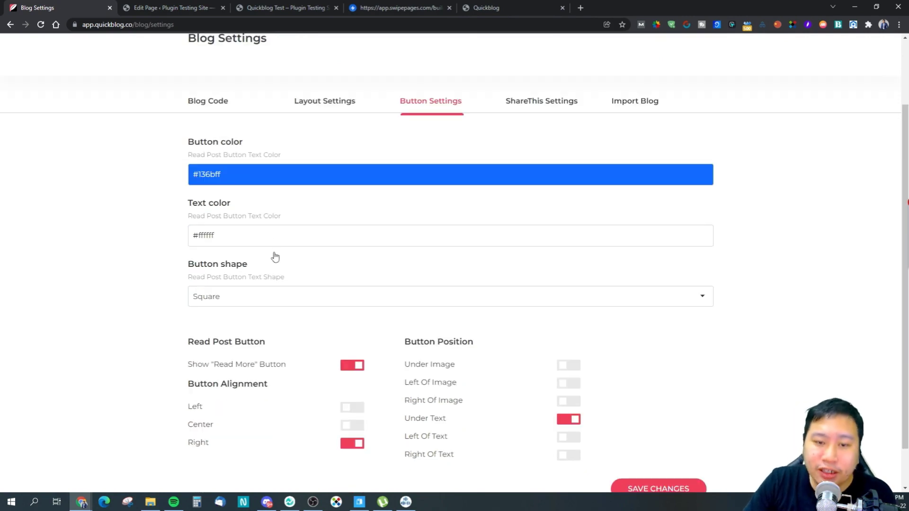
Set the Read More button shape to Round Edges and save the changes.
{"action": "left_click", "coordinate": [267, 302]}
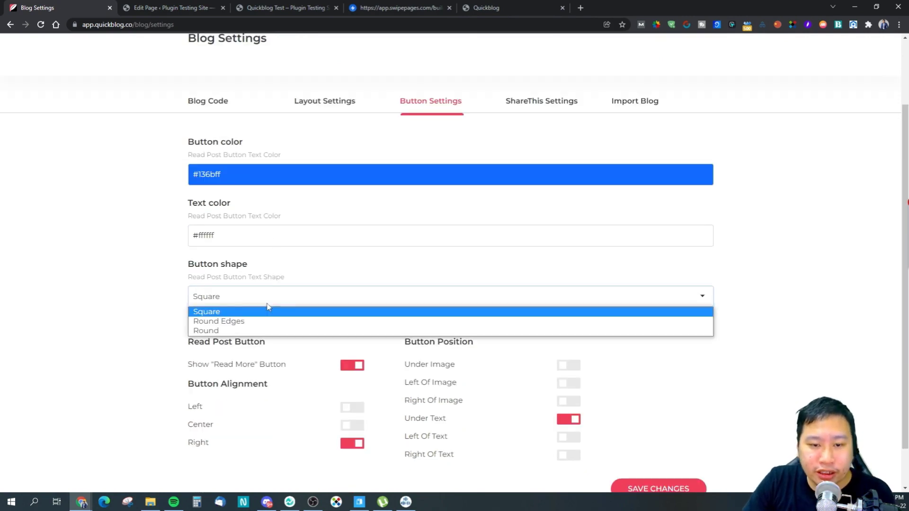
{"action": "left_click", "coordinate": [245, 323]}
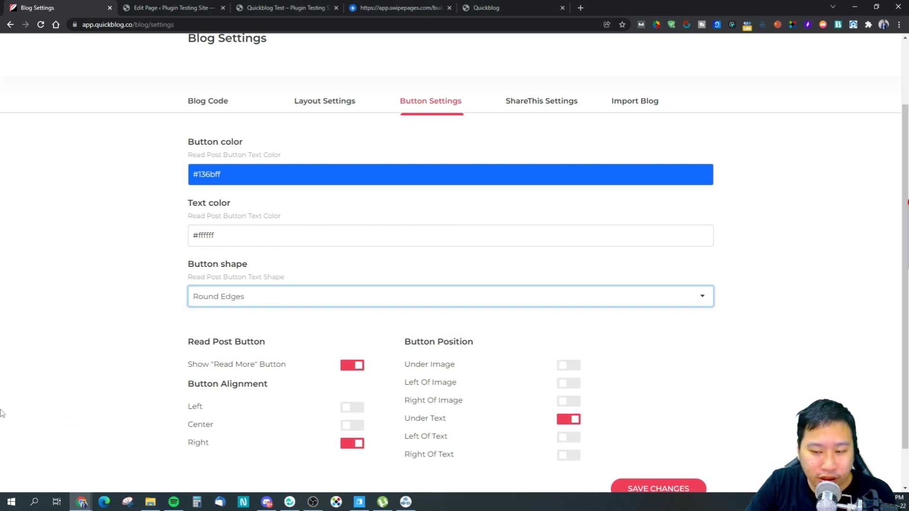
{"action": "scroll", "coordinate": [1, 413], "scroll_direction": "down", "scroll_amount": 1}
{"action": "left_click", "coordinate": [660, 450]}
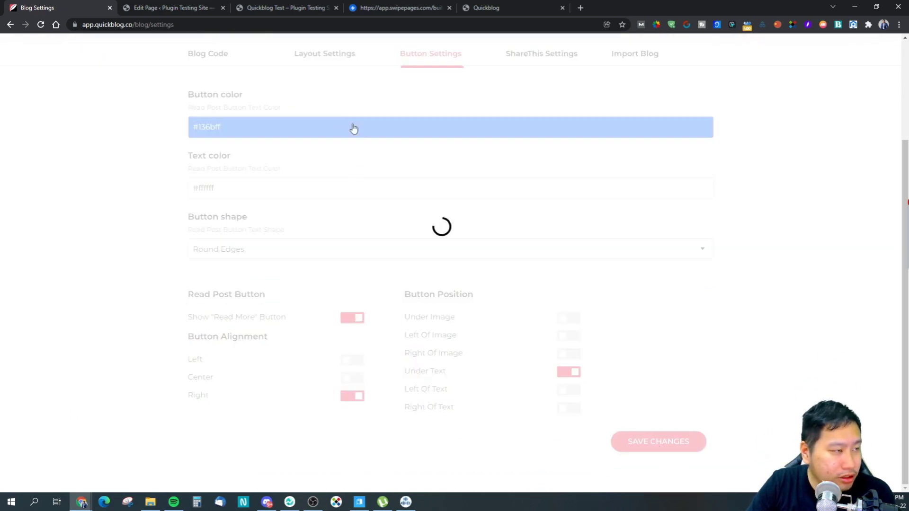
Reload the live blog to check the rounded button, then bring up ShareThis Settings.
{"action": "left_click", "coordinate": [486, 8]}
{"action": "left_click", "coordinate": [41, 24]}
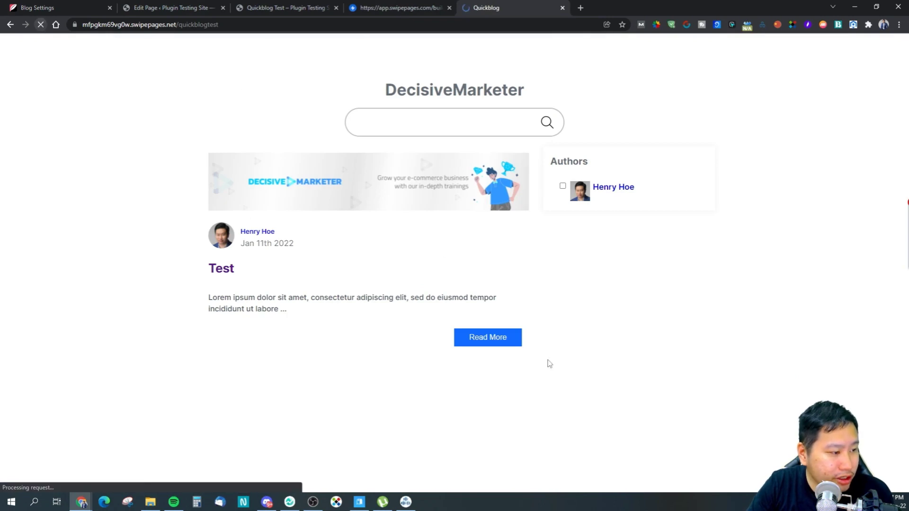
{"action": "left_click", "coordinate": [143, 10]}
{"action": "left_click", "coordinate": [94, 4]}
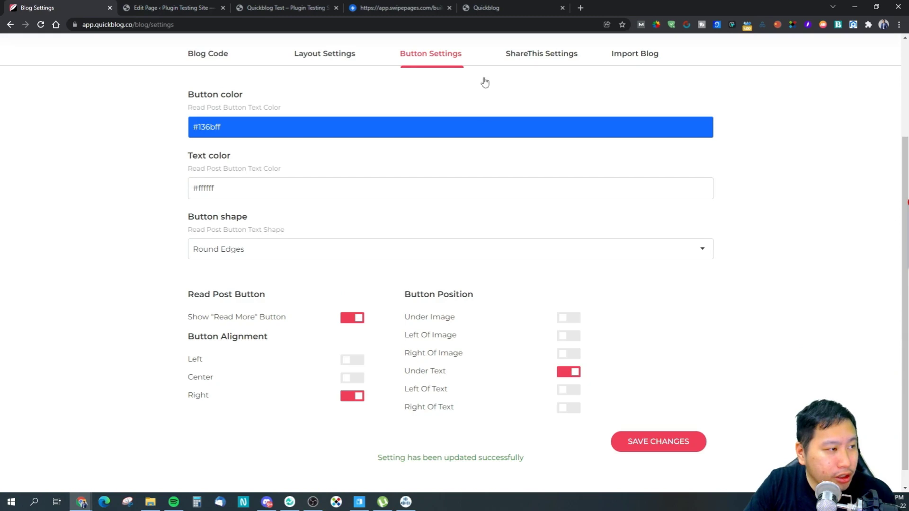
{"action": "scroll", "coordinate": [492, 132], "scroll_direction": "up", "scroll_amount": 3}
{"action": "left_click", "coordinate": [541, 150]}
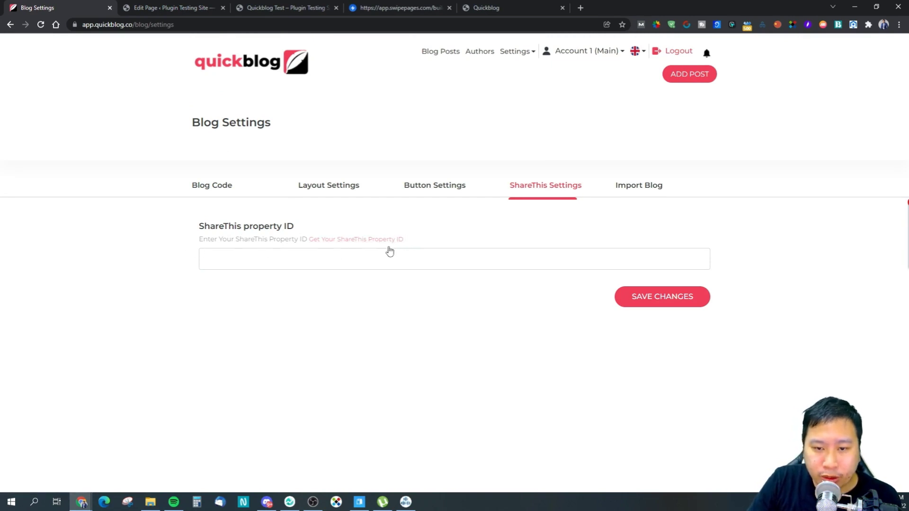
Look over the Import Blog options, then go to Settings > Categories Settings.
{"action": "left_click", "coordinate": [634, 186]}
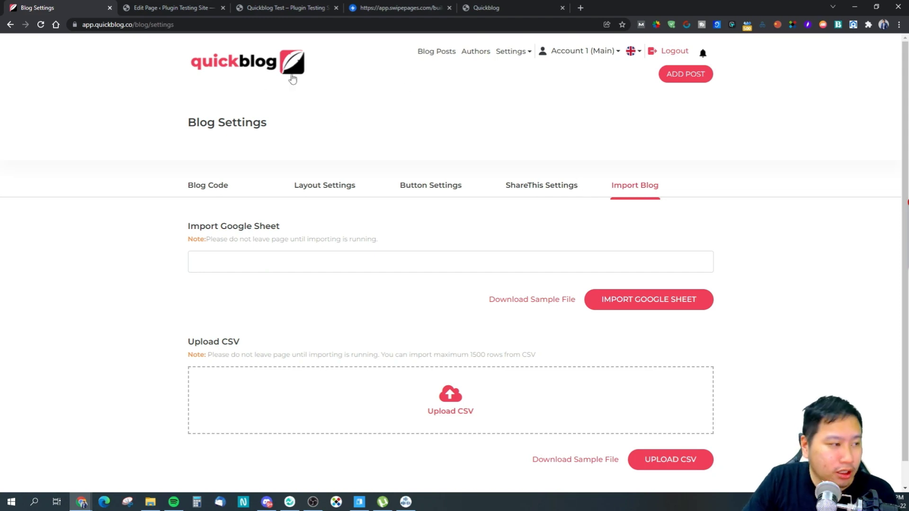
{"action": "left_click", "coordinate": [515, 51]}
{"action": "left_click", "coordinate": [535, 113]}
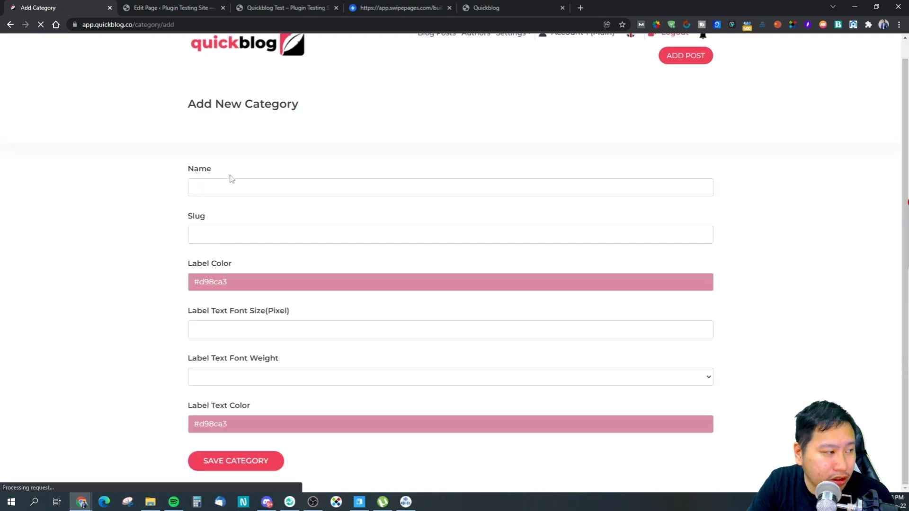
Leave the category form, review Team Settings' Create Team form unsaved, then open Account Settings.
{"action": "left_click", "coordinate": [226, 232]}
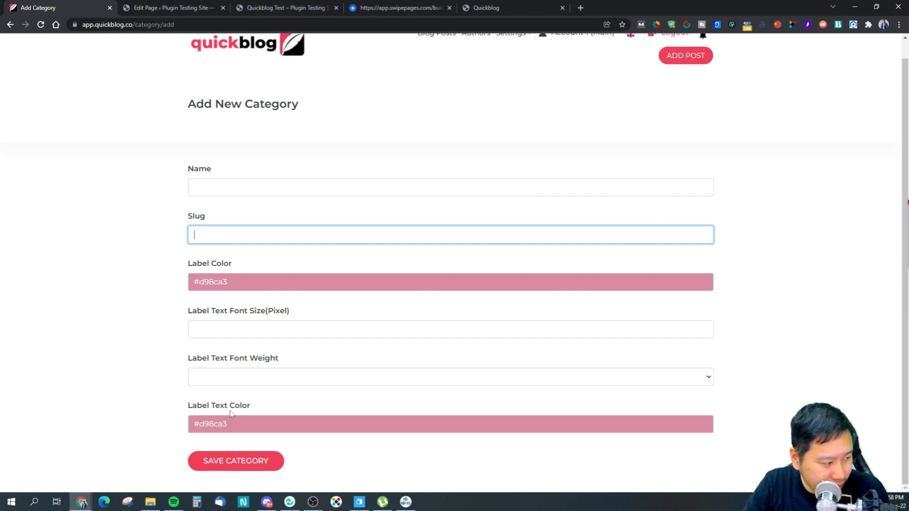
{"action": "scroll", "coordinate": [608, 55], "scroll_direction": "up", "scroll_amount": 1}
{"action": "left_click", "coordinate": [516, 52]}
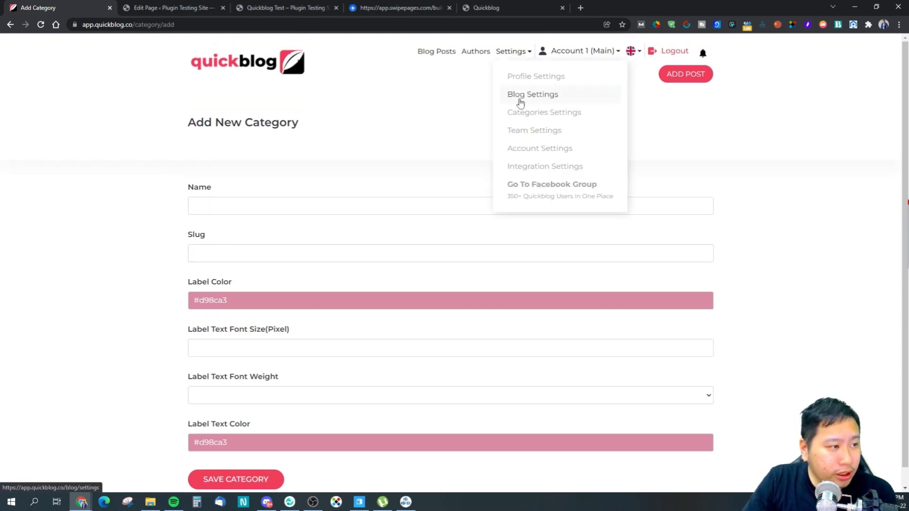
{"action": "left_click", "coordinate": [525, 130]}
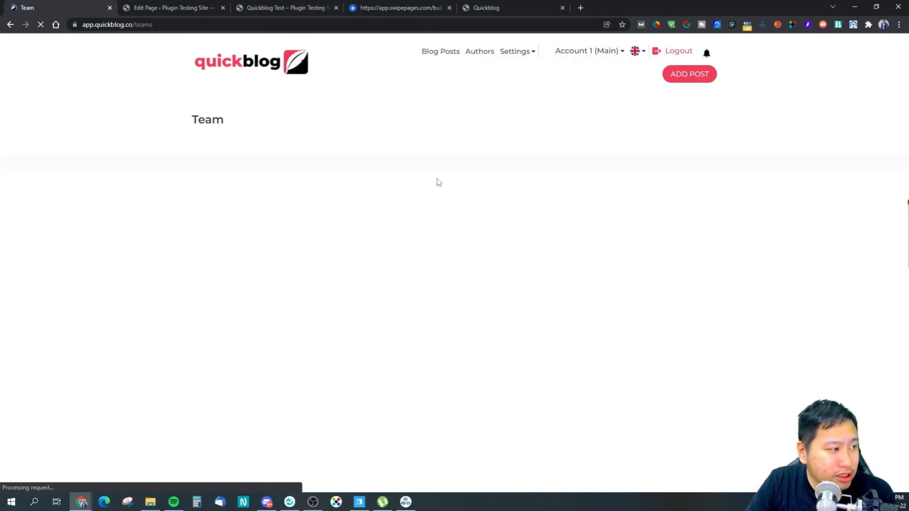
{"action": "left_click", "coordinate": [645, 183]}
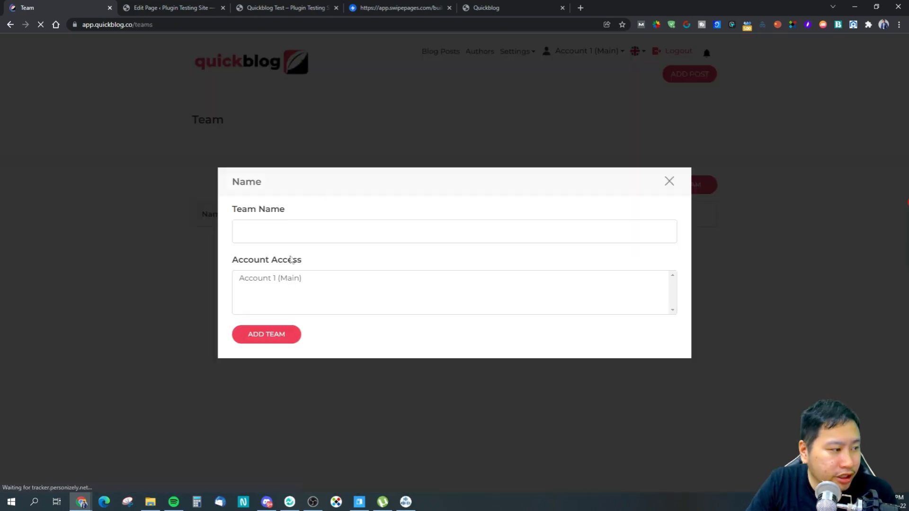
{"action": "left_click", "coordinate": [669, 181]}
{"action": "left_click", "coordinate": [526, 51]}
{"action": "left_click", "coordinate": [535, 151]}
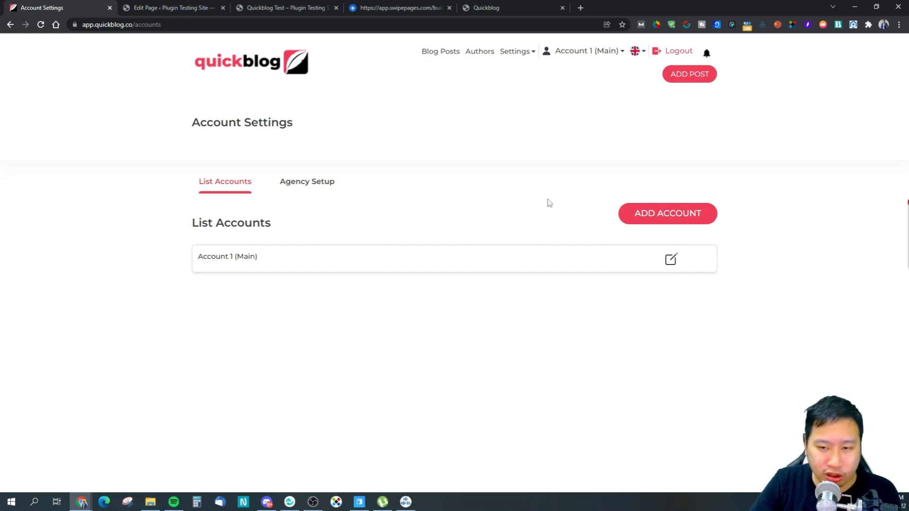
Go to Settings > Integration Settings to see the Shopify and Disqus fields.
{"action": "left_click", "coordinate": [514, 51]}
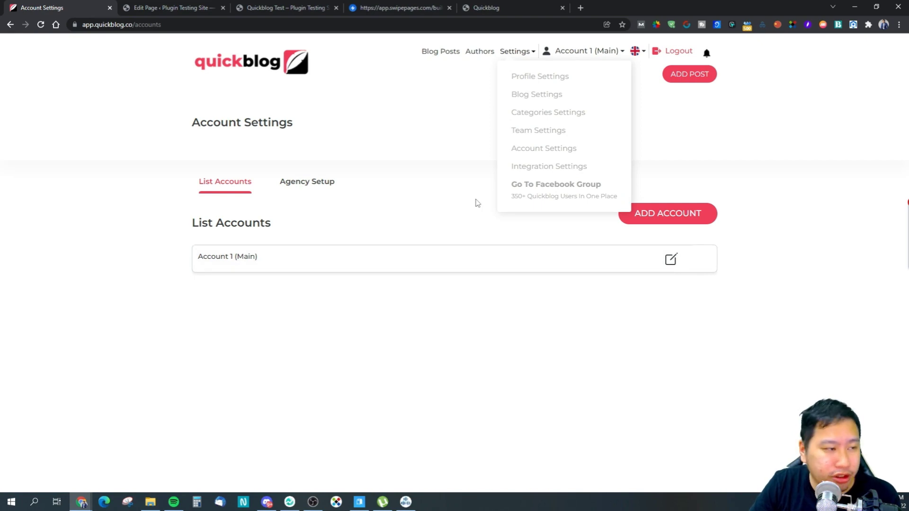
{"action": "left_click", "coordinate": [543, 166]}
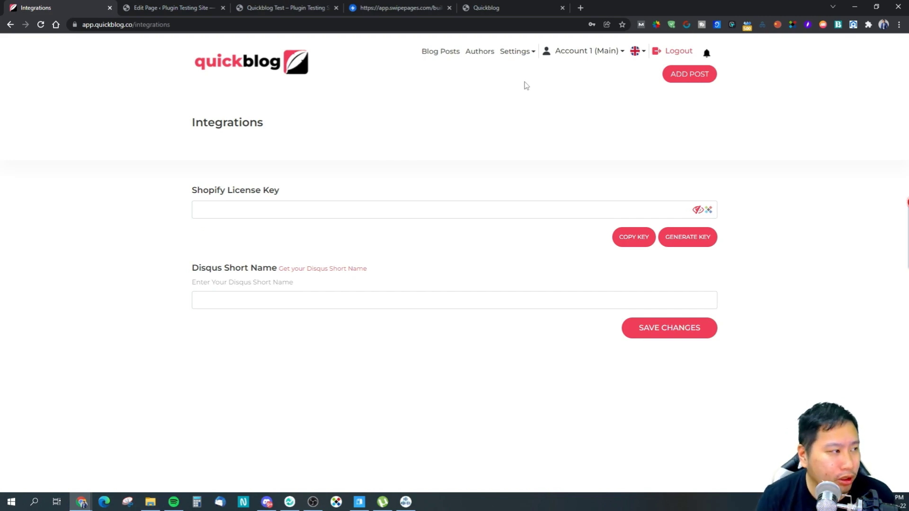
Open the full Test post on the live DecisiveMarketer blog and scroll through it.
{"action": "left_click", "coordinate": [492, 6]}
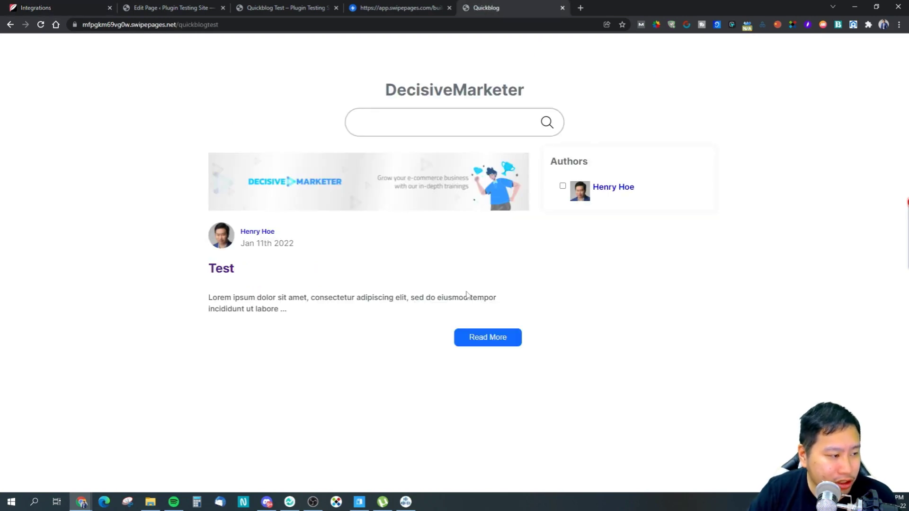
{"action": "left_click", "coordinate": [495, 336]}
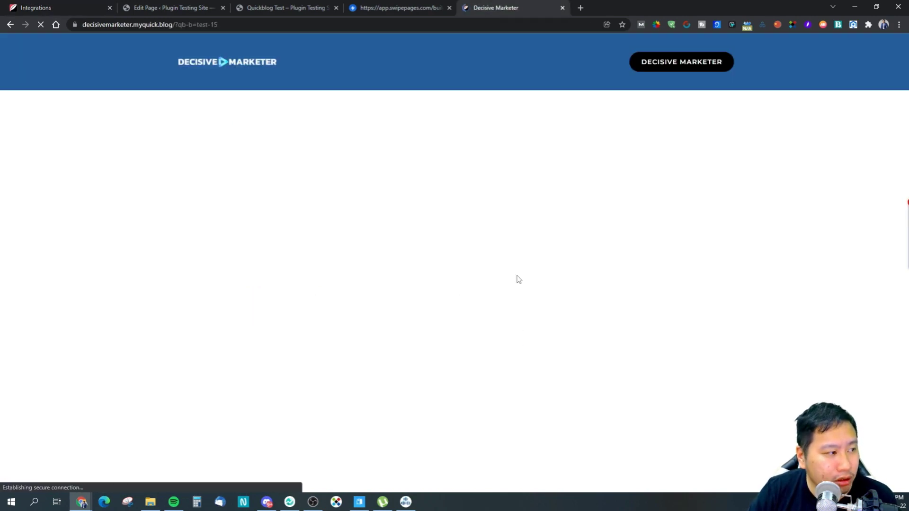
{"action": "scroll", "coordinate": [371, 294], "scroll_direction": "down", "scroll_amount": 1}
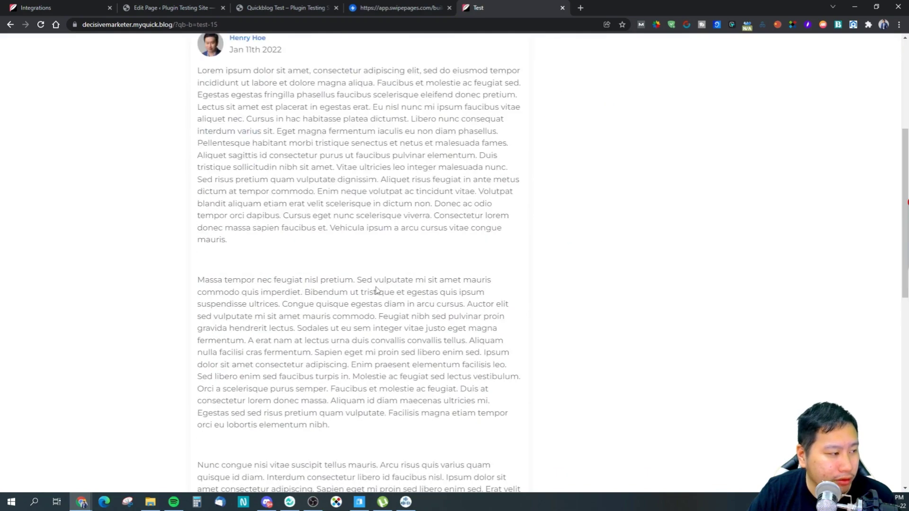
{"action": "scroll", "coordinate": [376, 290], "scroll_direction": "down", "scroll_amount": 10}
{"action": "scroll", "coordinate": [376, 289], "scroll_direction": "up", "scroll_amount": 13}
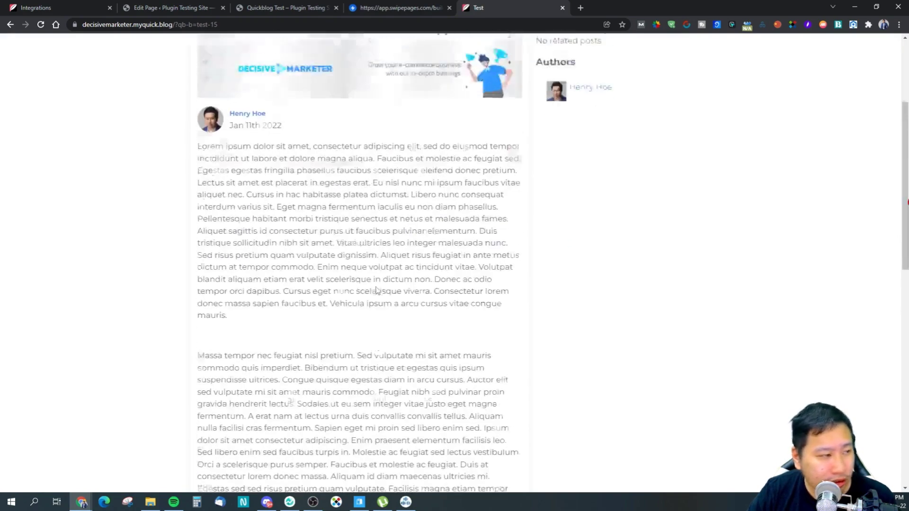
{"action": "scroll", "coordinate": [377, 290], "scroll_direction": "down", "scroll_amount": 10}
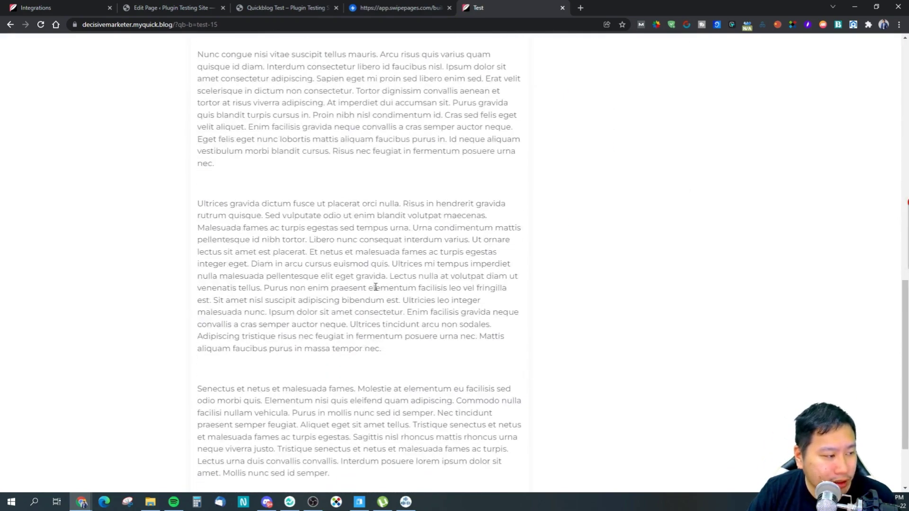
{"action": "scroll", "coordinate": [376, 286], "scroll_direction": "up", "scroll_amount": 10}
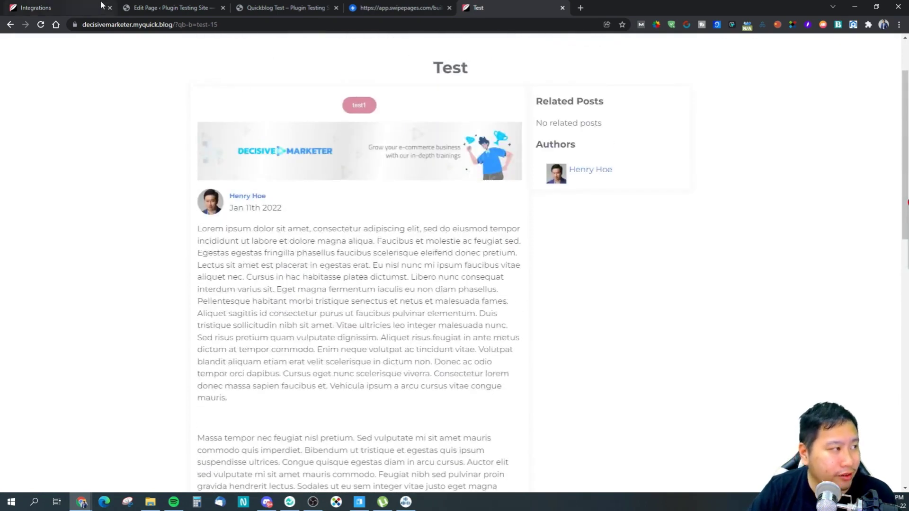
Return to Quickblog and go to Settings > Account Settings.
{"action": "left_click", "coordinate": [122, 6]}
{"action": "left_click", "coordinate": [71, 8]}
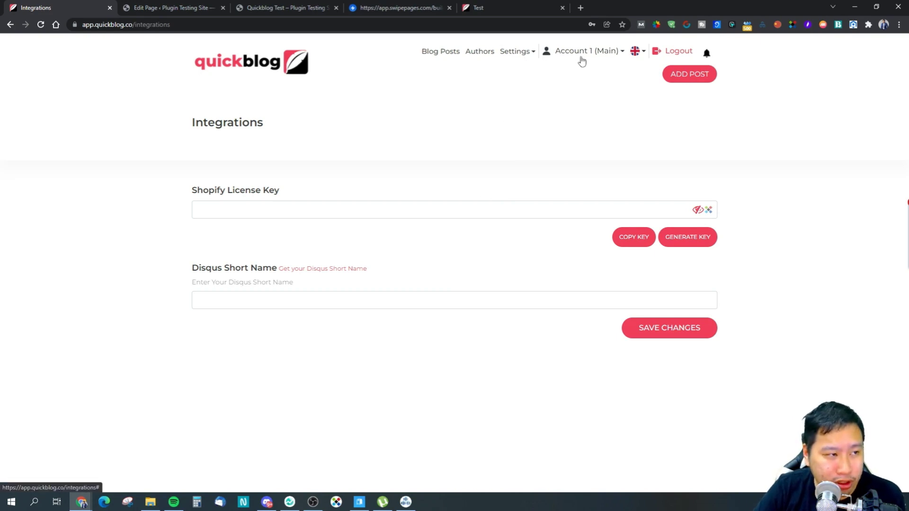
{"action": "left_click", "coordinate": [563, 53]}
{"action": "left_click", "coordinate": [517, 52]}
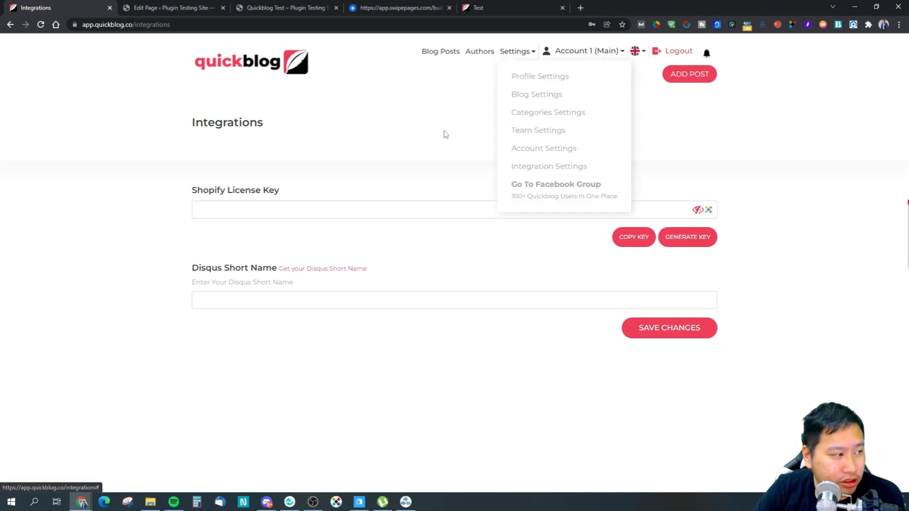
{"action": "left_click", "coordinate": [514, 52]}
{"action": "left_click", "coordinate": [515, 52]}
{"action": "left_click", "coordinate": [534, 152]}
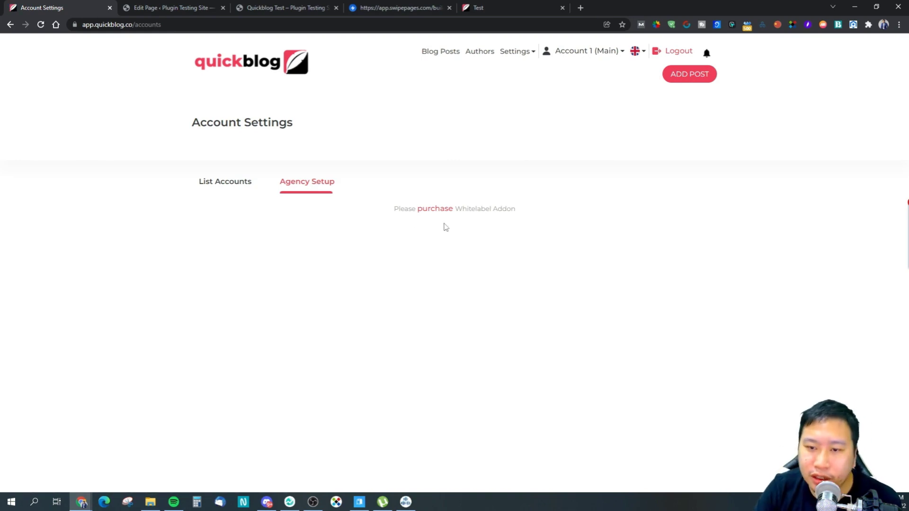
Highlight and then deselect the Whitelabel Addon requirement notice on the Agency Setup tab.
{"action": "left_click_drag", "start_coordinate": [464, 215], "coordinate": [517, 214]}
{"action": "left_click", "coordinate": [517, 214]}
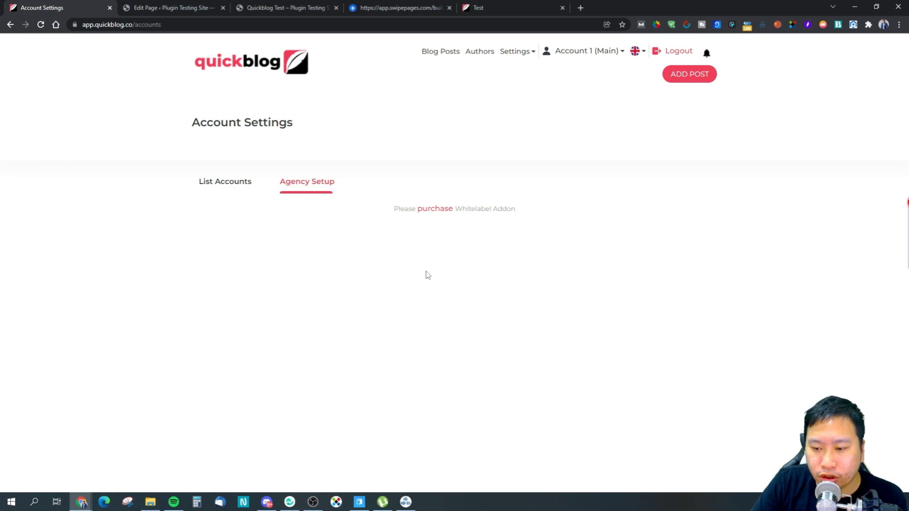
Open the Test post from Blog Posts and scroll through its Edit Post form.
{"action": "left_click", "coordinate": [439, 58]}
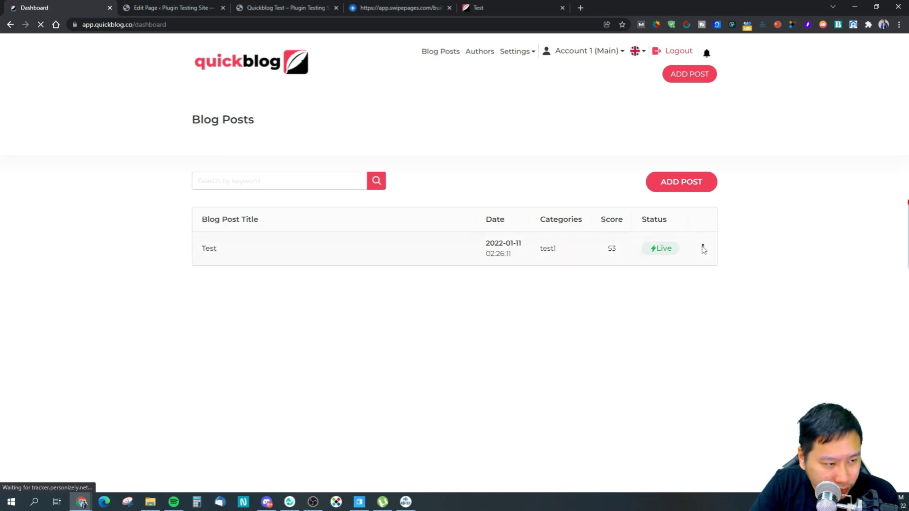
{"action": "left_click", "coordinate": [703, 248]}
{"action": "left_click", "coordinate": [641, 230]}
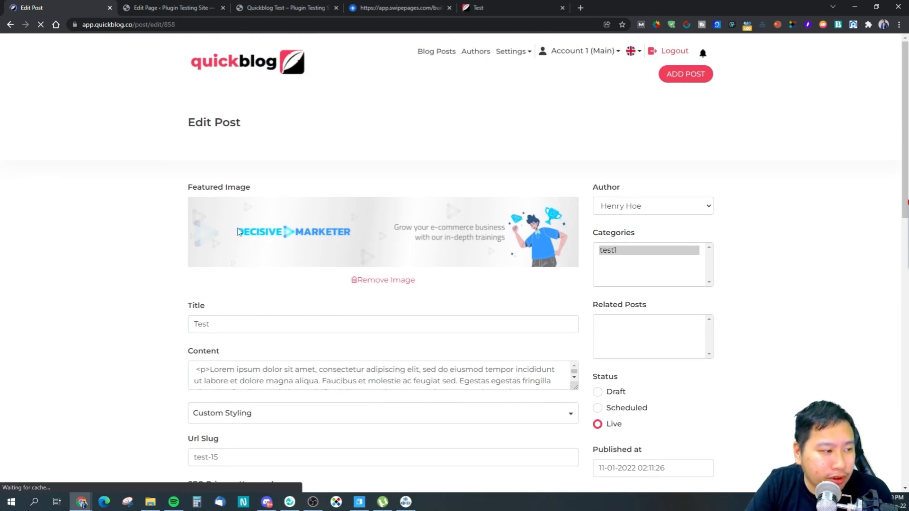
{"action": "scroll", "coordinate": [453, 235], "scroll_direction": "down", "scroll_amount": 2}
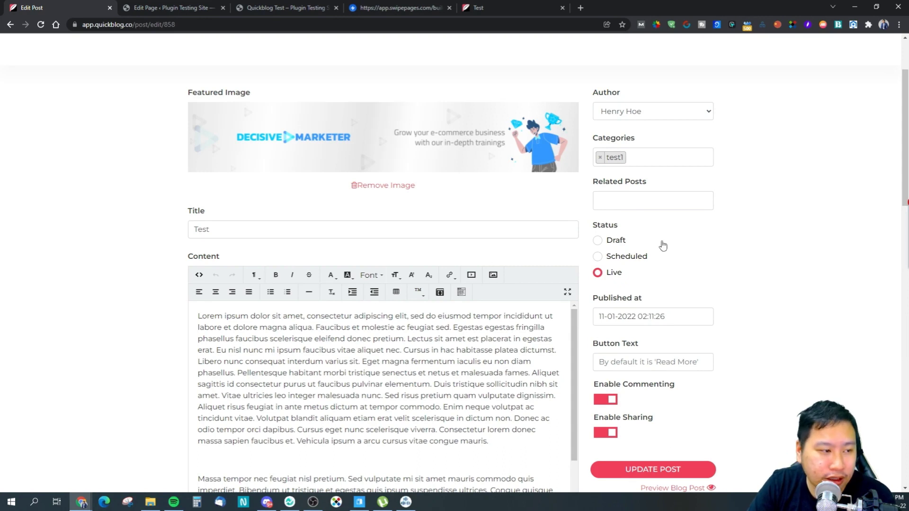
{"action": "scroll", "coordinate": [609, 292], "scroll_direction": "down", "scroll_amount": 2}
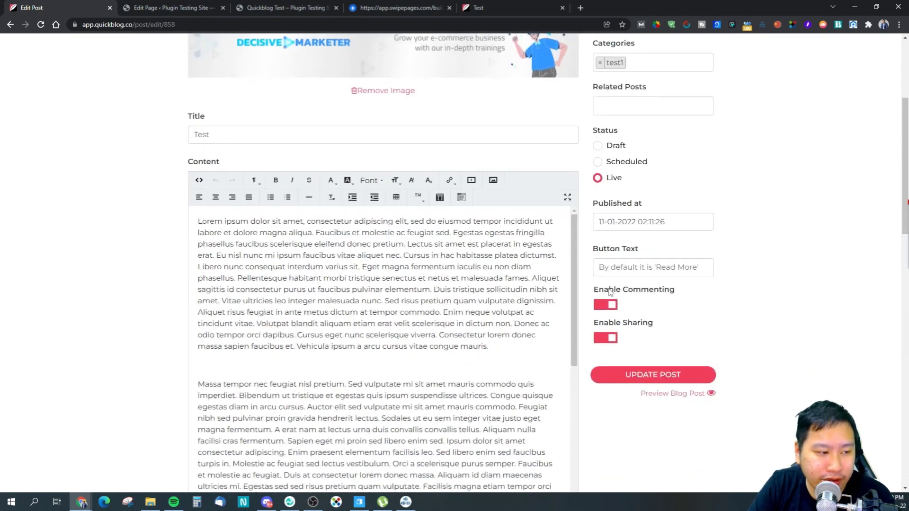
{"action": "scroll", "coordinate": [611, 294], "scroll_direction": "up", "scroll_amount": 1}
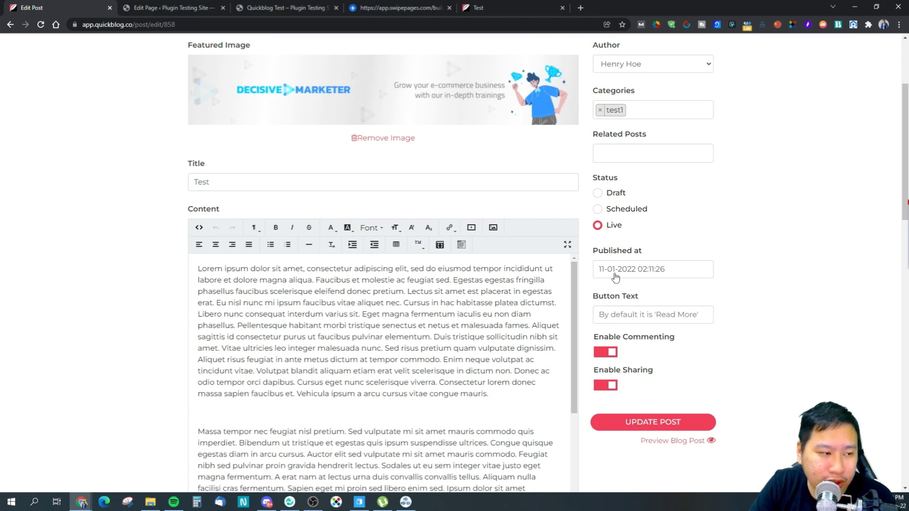
Check the Test post's publish date and Button Text, then view the live post and return.
{"action": "left_click", "coordinate": [629, 268]}
{"action": "key", "text": "Return"}
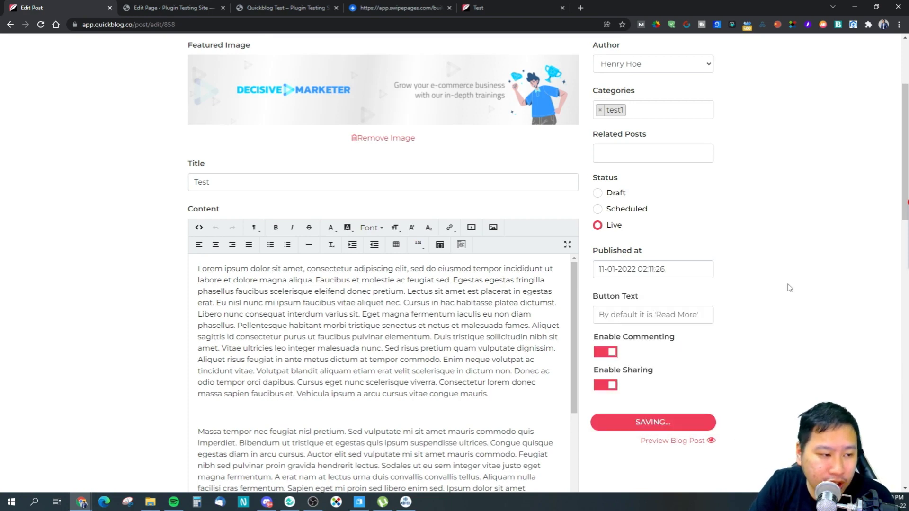
{"action": "left_click", "coordinate": [606, 315]}
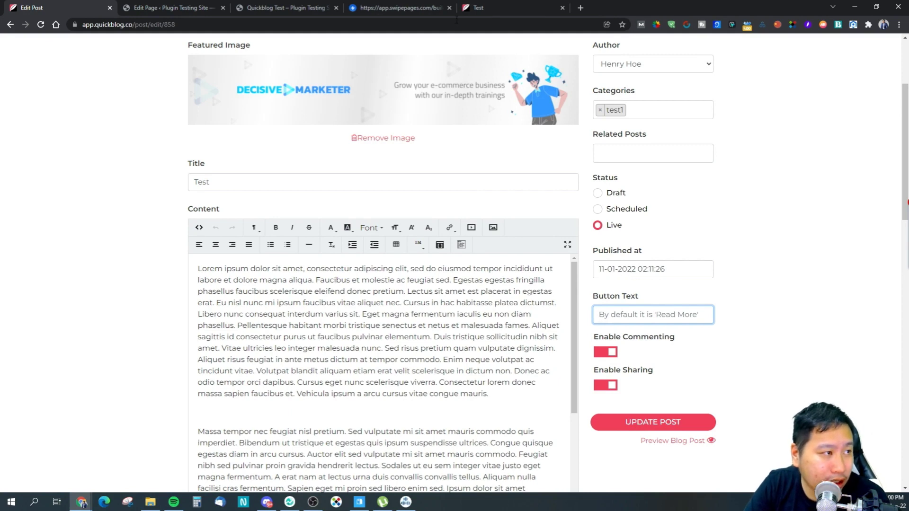
{"action": "left_click", "coordinate": [481, 7]}
{"action": "scroll", "coordinate": [303, 184], "scroll_direction": "up", "scroll_amount": 2}
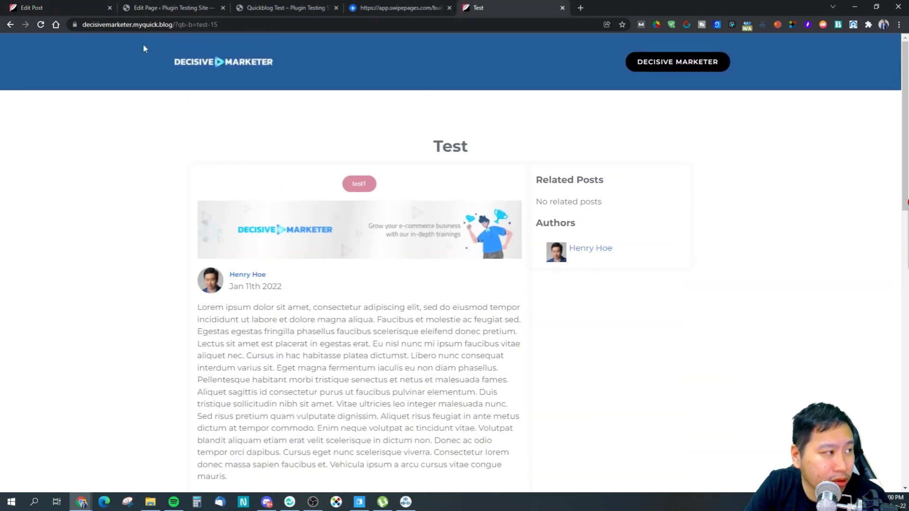
{"action": "left_click", "coordinate": [32, 8]}
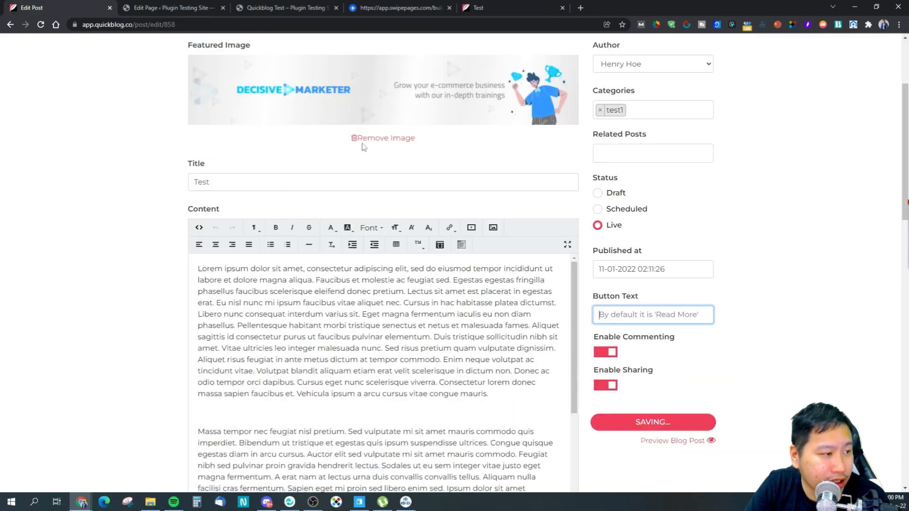
{"action": "left_click", "coordinate": [649, 275]}
{"action": "left_click", "coordinate": [741, 268]}
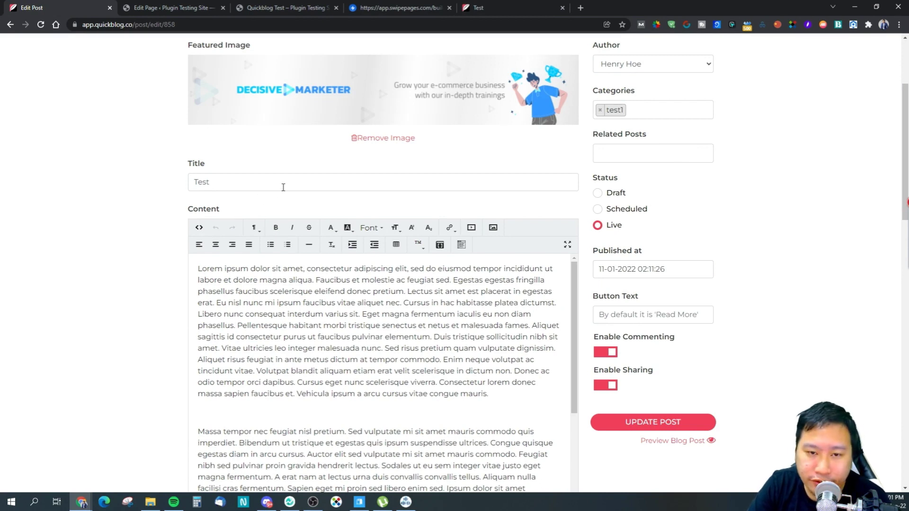
{"action": "left_click", "coordinate": [268, 185]}
{"action": "key", "text": "ctrl+a"}
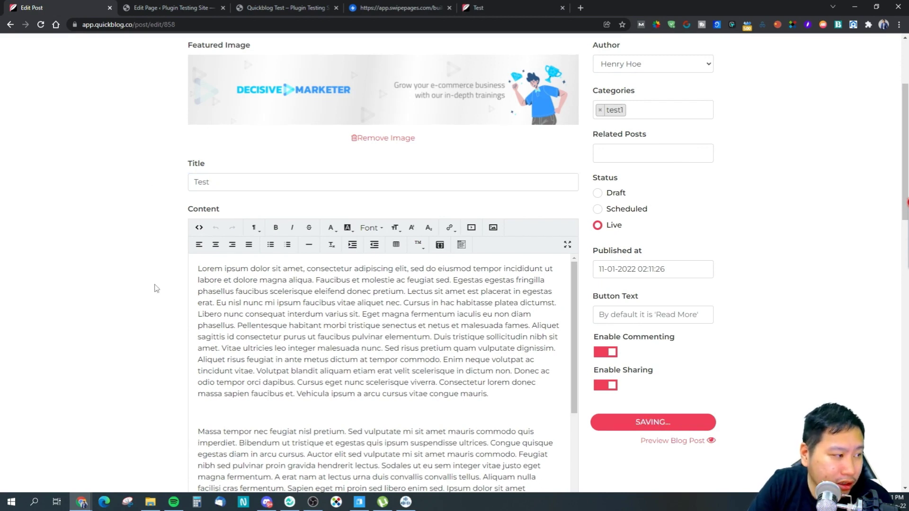
{"action": "key", "text": "Return"}
{"action": "scroll", "coordinate": [156, 284], "scroll_direction": "down", "scroll_amount": 2}
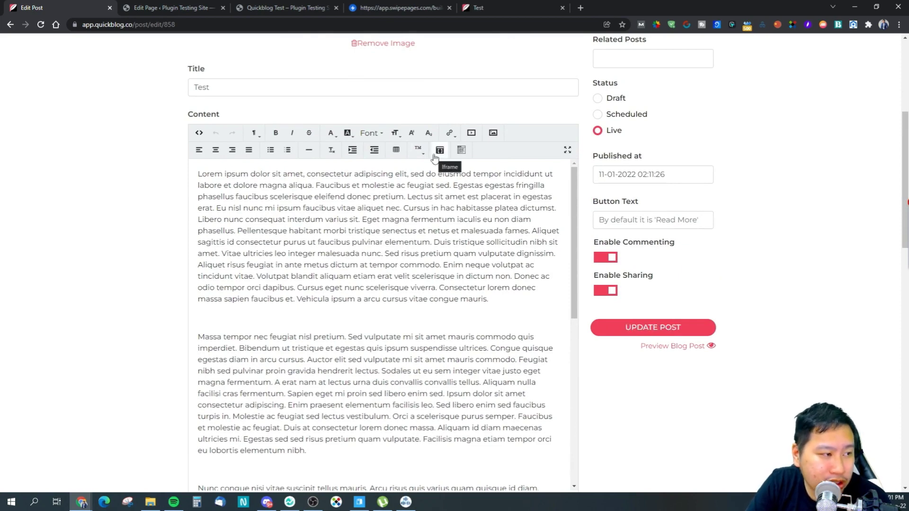
{"action": "left_click_drag", "start_coordinate": [362, 219], "coordinate": [447, 219]}
{"action": "left_click", "coordinate": [462, 150]}
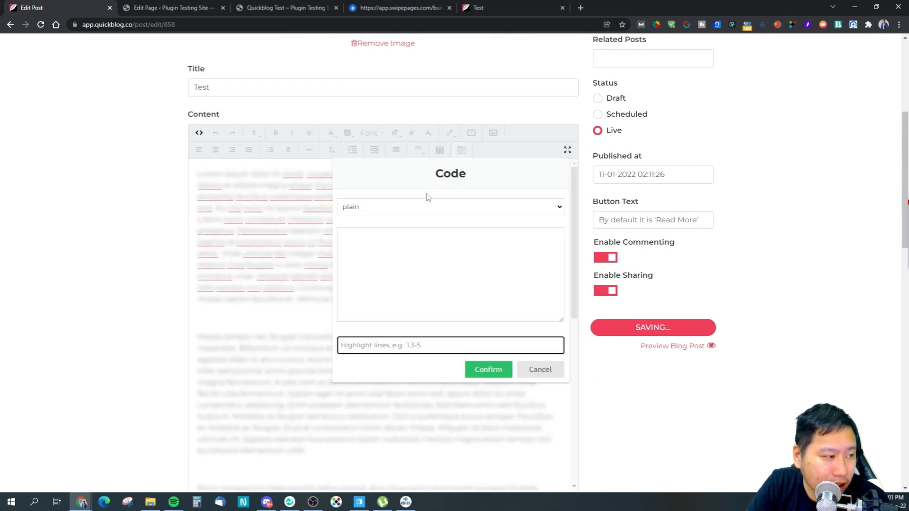
{"action": "left_click", "coordinate": [540, 369]}
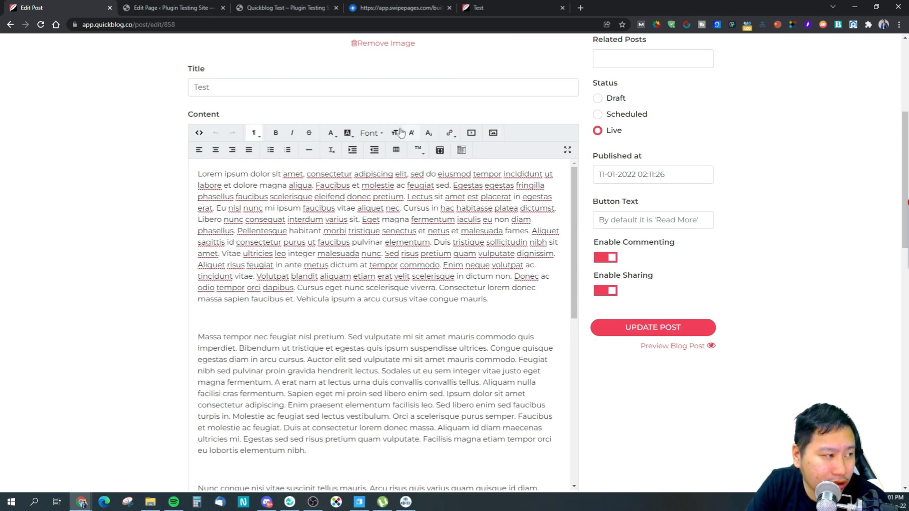
{"action": "left_click", "coordinate": [567, 150]}
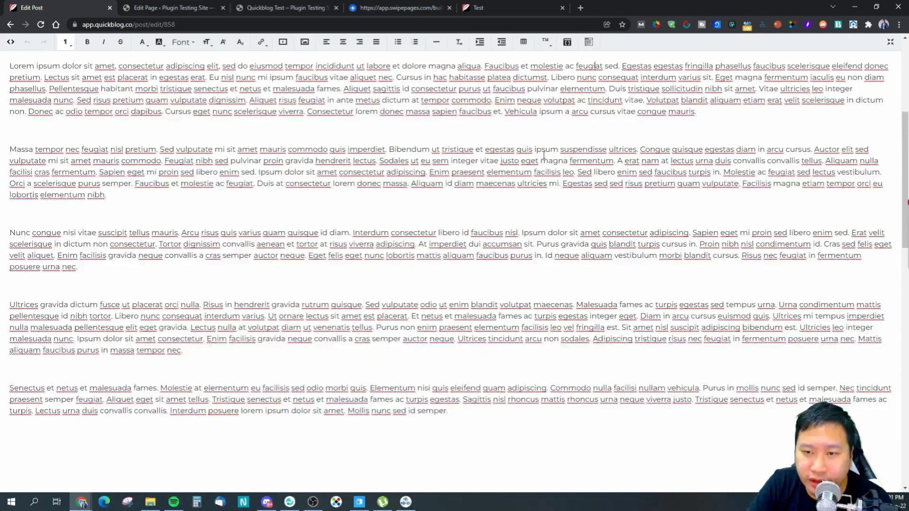
{"action": "left_click", "coordinate": [890, 41]}
{"action": "scroll", "coordinate": [435, 235], "scroll_direction": "down", "scroll_amount": 10}
Expand Custom Styling and preview the H1, P and Quote font and margin fields.
{"action": "left_click", "coordinate": [268, 144]}
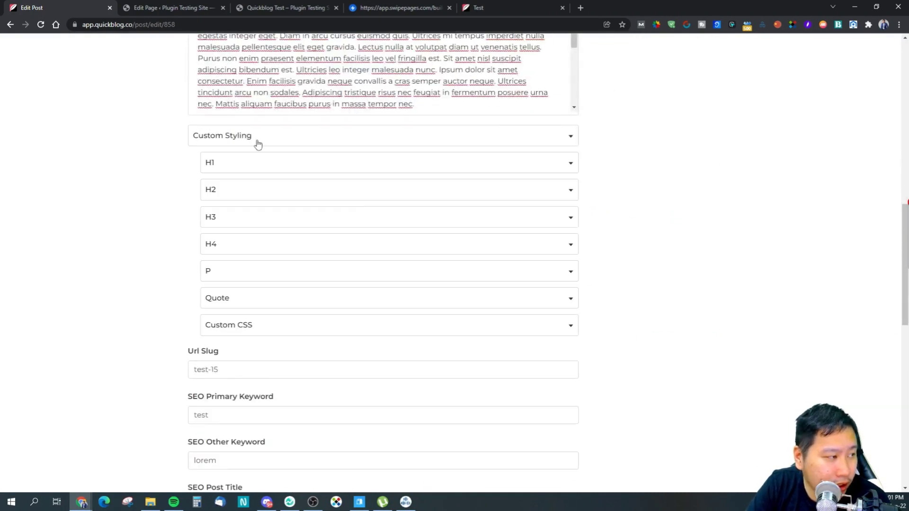
{"action": "left_click", "coordinate": [272, 163]}
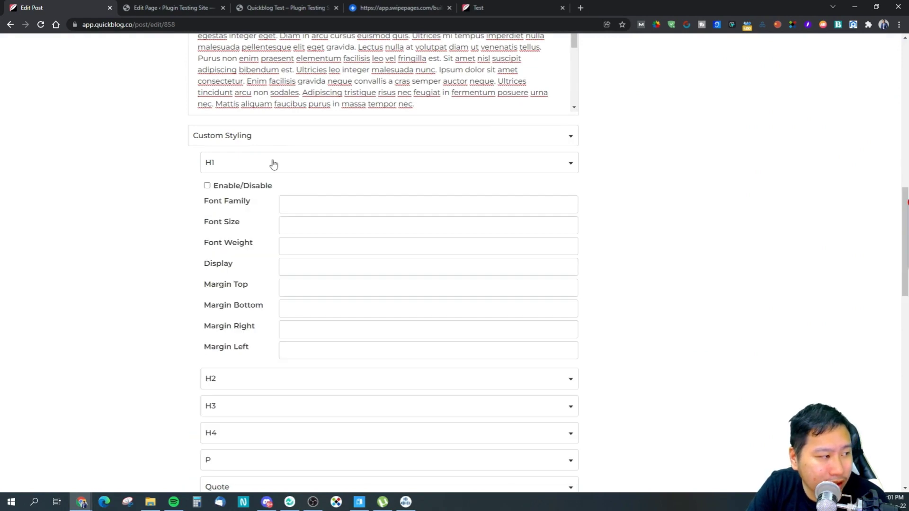
{"action": "left_click", "coordinate": [273, 163]}
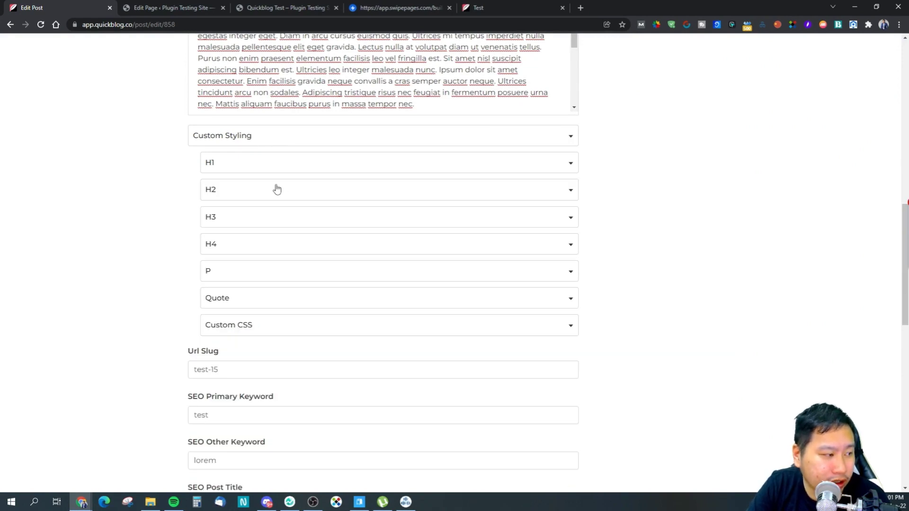
{"action": "left_click", "coordinate": [234, 275]}
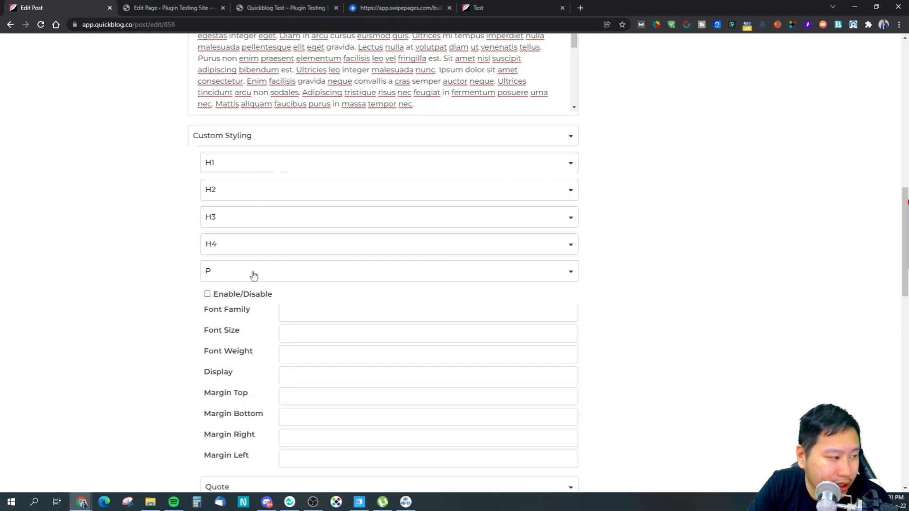
{"action": "left_click", "coordinate": [253, 276]}
{"action": "left_click", "coordinate": [260, 301]}
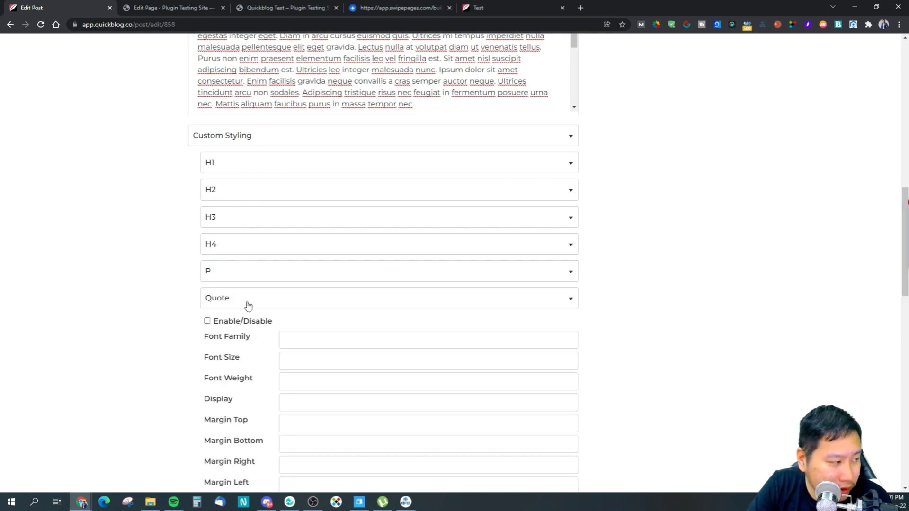
{"action": "left_click", "coordinate": [236, 306]}
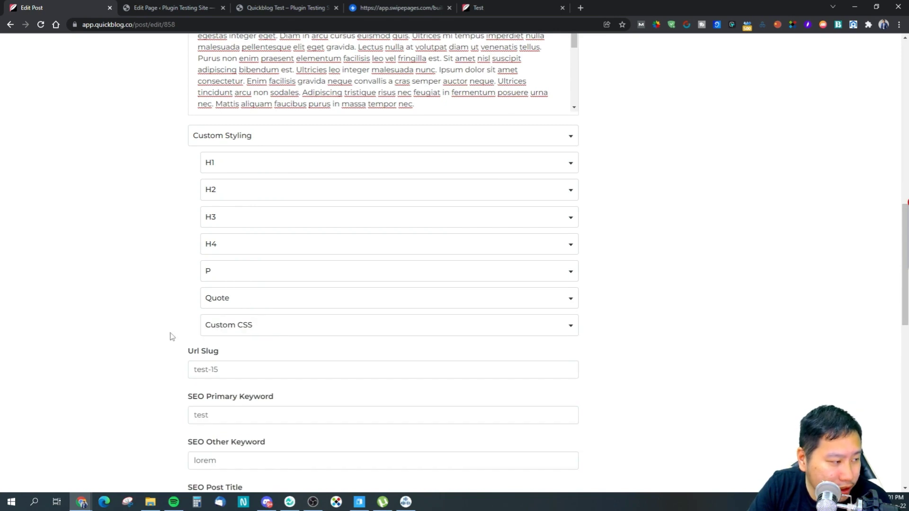
{"action": "scroll", "coordinate": [172, 336], "scroll_direction": "down", "scroll_amount": 4}
{"action": "left_click_drag", "start_coordinate": [229, 181], "coordinate": [152, 185]}
{"action": "left_click", "coordinate": [161, 190]}
{"action": "left_click_drag", "start_coordinate": [259, 226], "coordinate": [175, 251]}
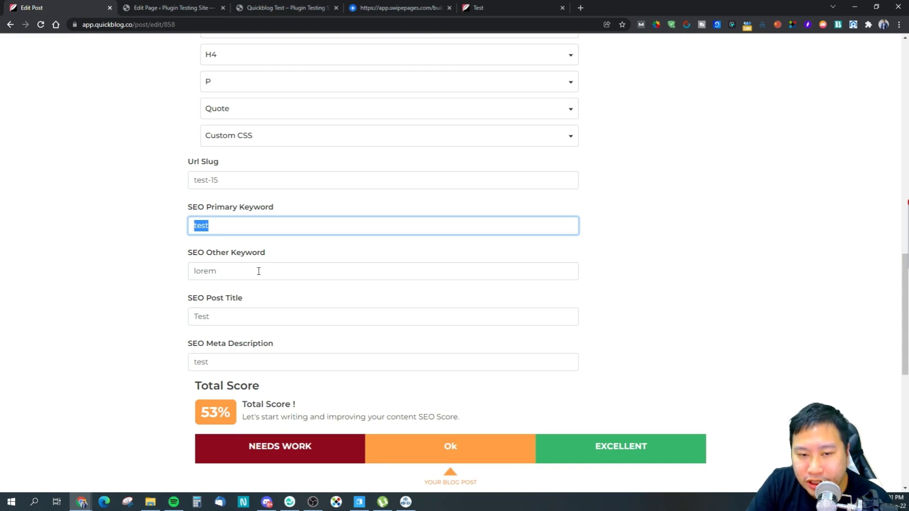
{"action": "left_click_drag", "start_coordinate": [240, 271], "coordinate": [176, 266]}
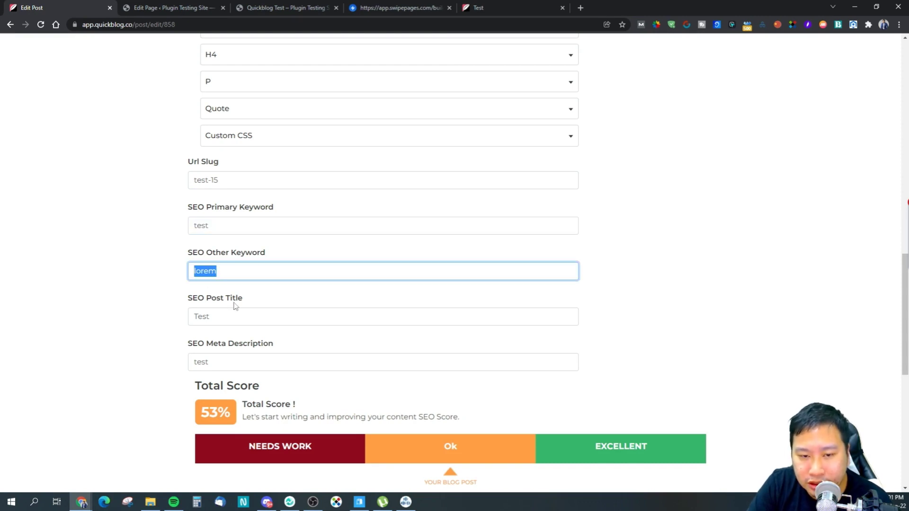
{"action": "left_click_drag", "start_coordinate": [236, 310], "coordinate": [146, 334]}
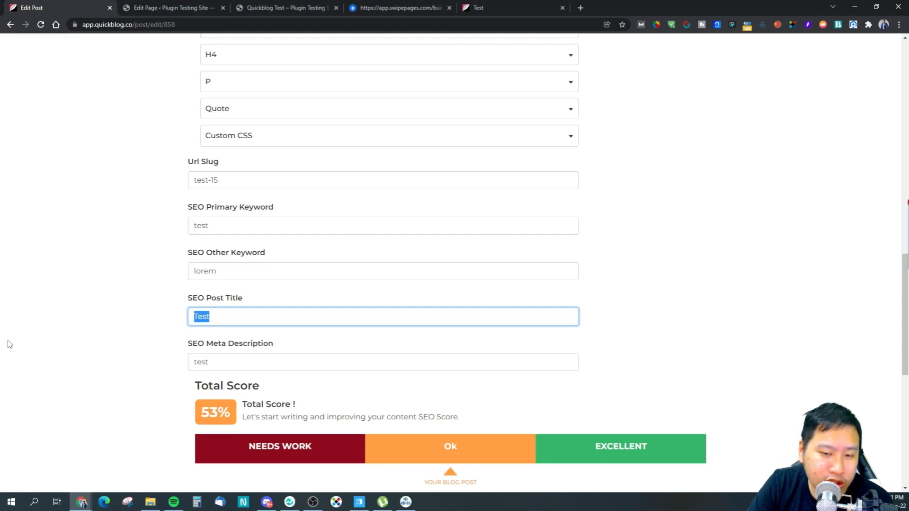
{"action": "left_click", "coordinate": [148, 390]}
{"action": "scroll", "coordinate": [138, 379], "scroll_direction": "down", "scroll_amount": 4}
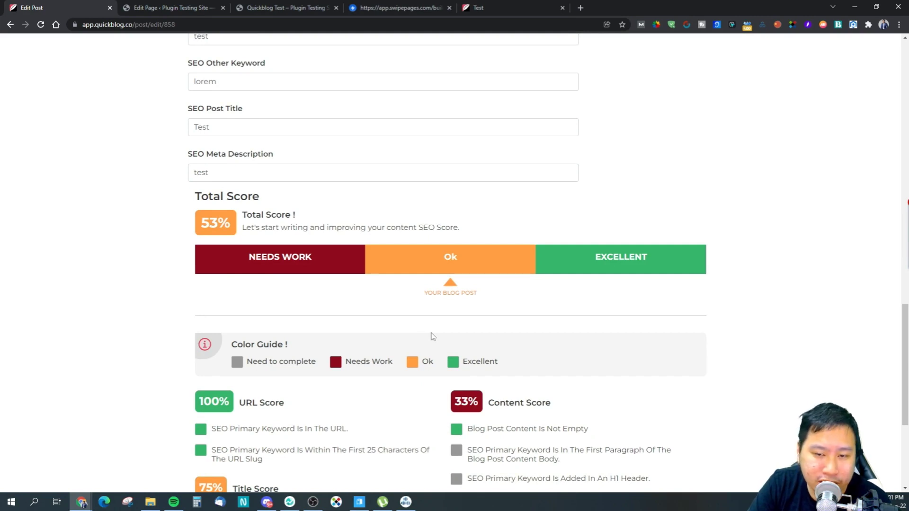
{"action": "scroll", "coordinate": [431, 336], "scroll_direction": "down", "scroll_amount": 2}
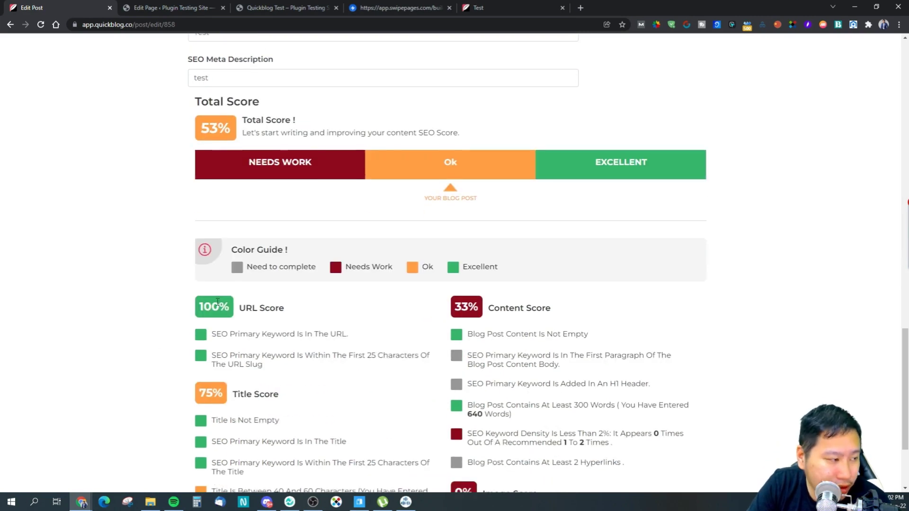
{"action": "scroll", "coordinate": [250, 327], "scroll_direction": "down", "scroll_amount": 2}
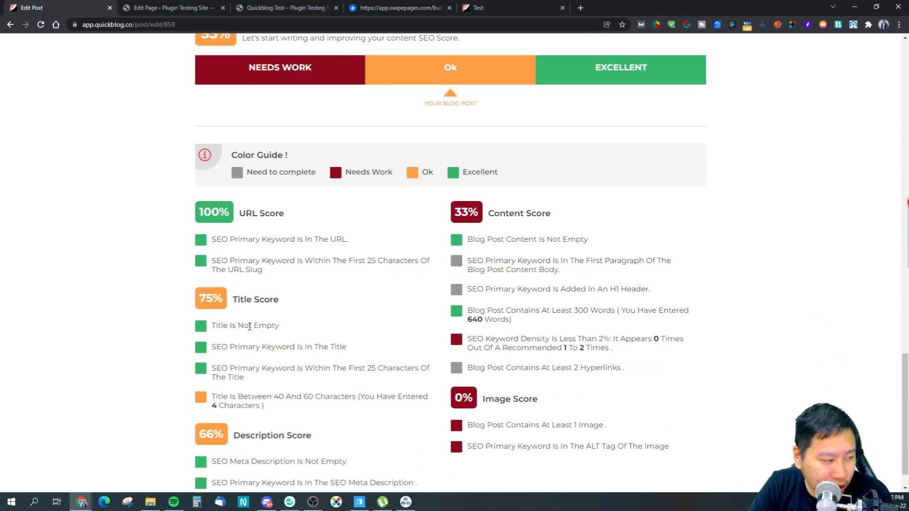
{"action": "scroll", "coordinate": [317, 358], "scroll_direction": "down", "scroll_amount": 1}
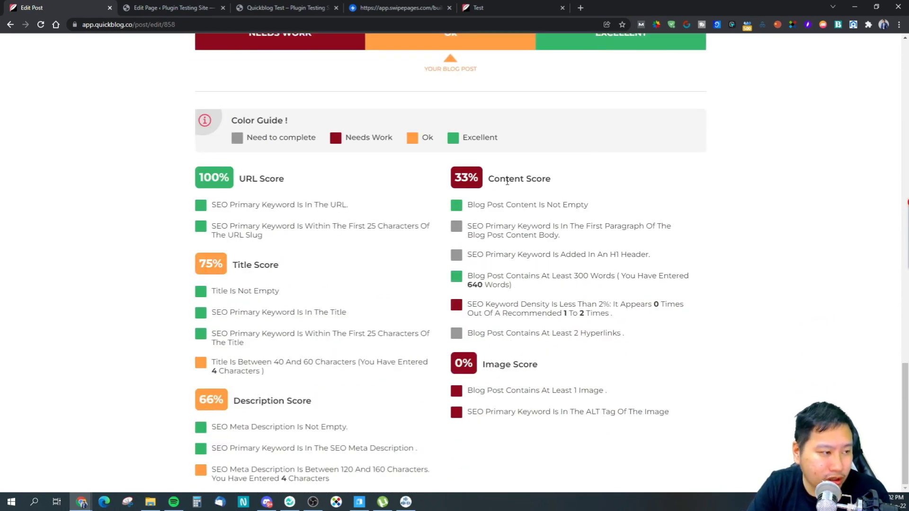
{"action": "scroll", "coordinate": [540, 303], "scroll_direction": "up", "scroll_amount": 14}
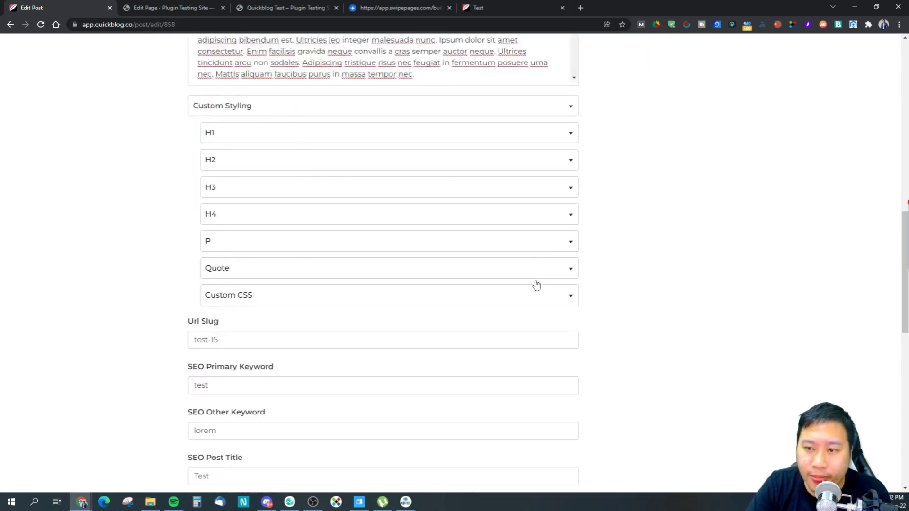
{"action": "scroll", "coordinate": [536, 284], "scroll_direction": "up", "scroll_amount": 10}
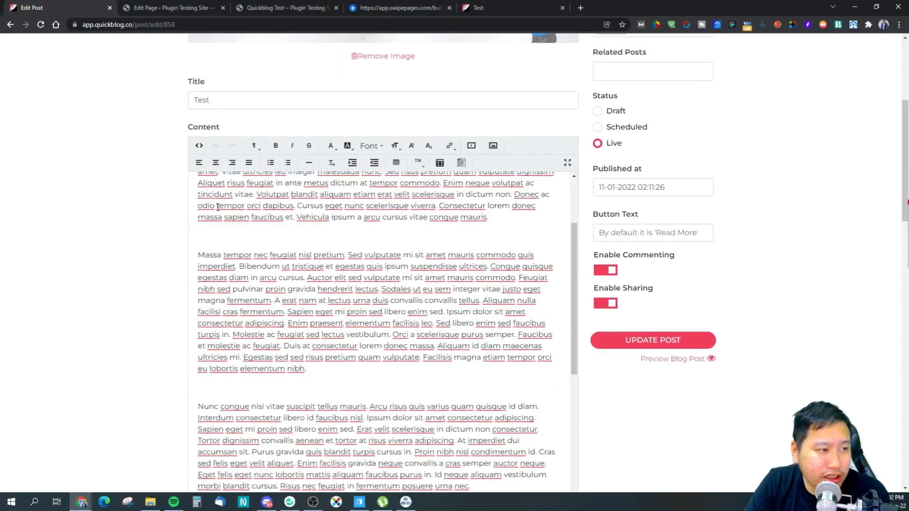
{"action": "scroll", "coordinate": [124, 208], "scroll_direction": "up", "scroll_amount": 5}
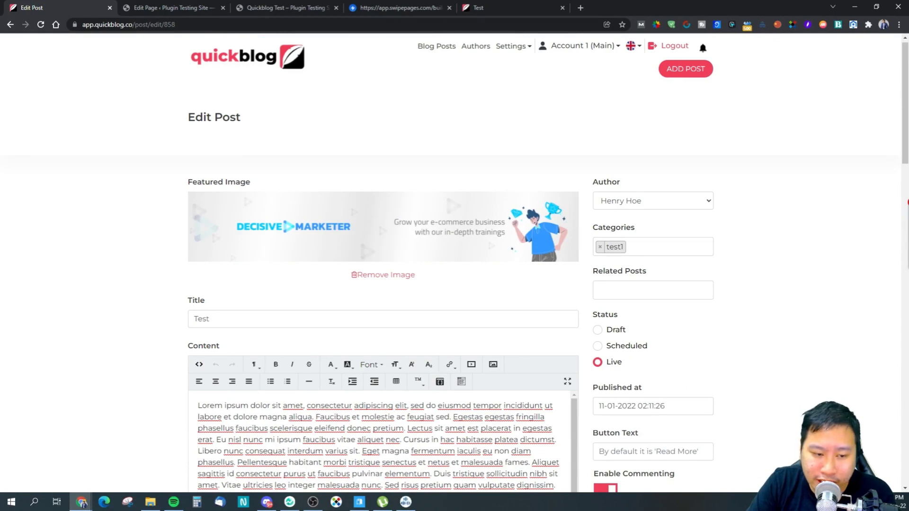